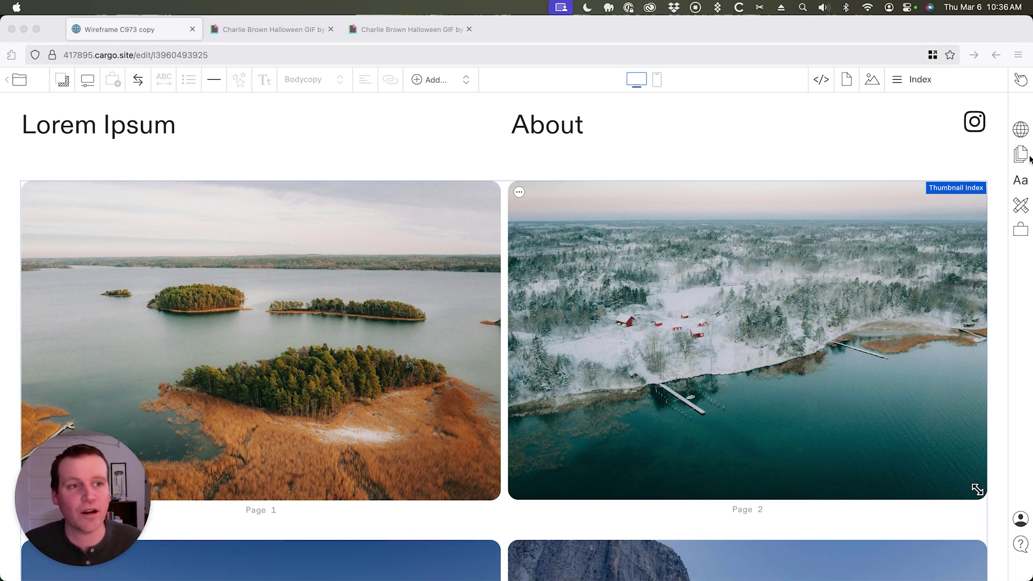
Check the publish settings and thumbnail index layout settings, then close both.
click(1022, 131)
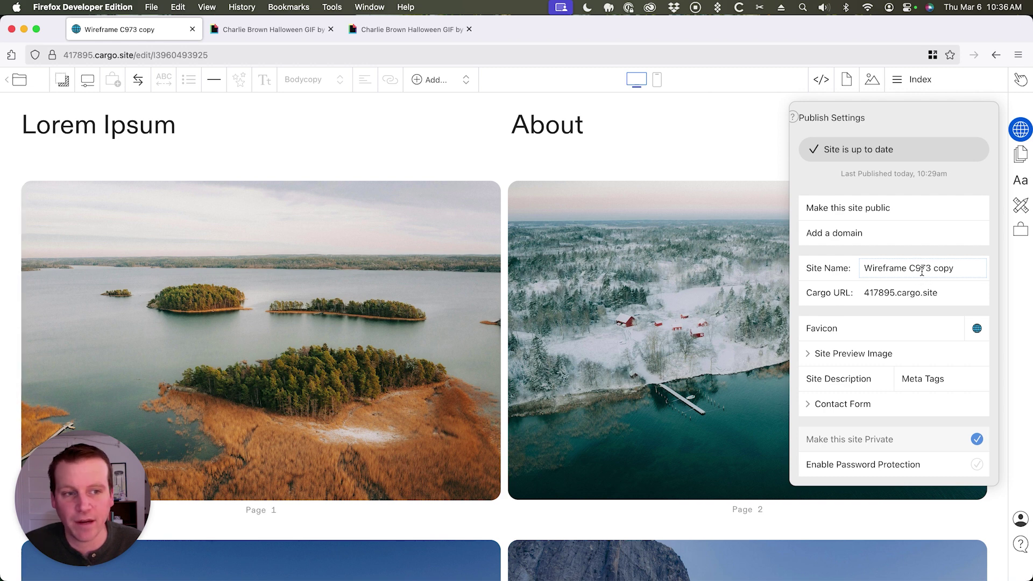
click(627, 163)
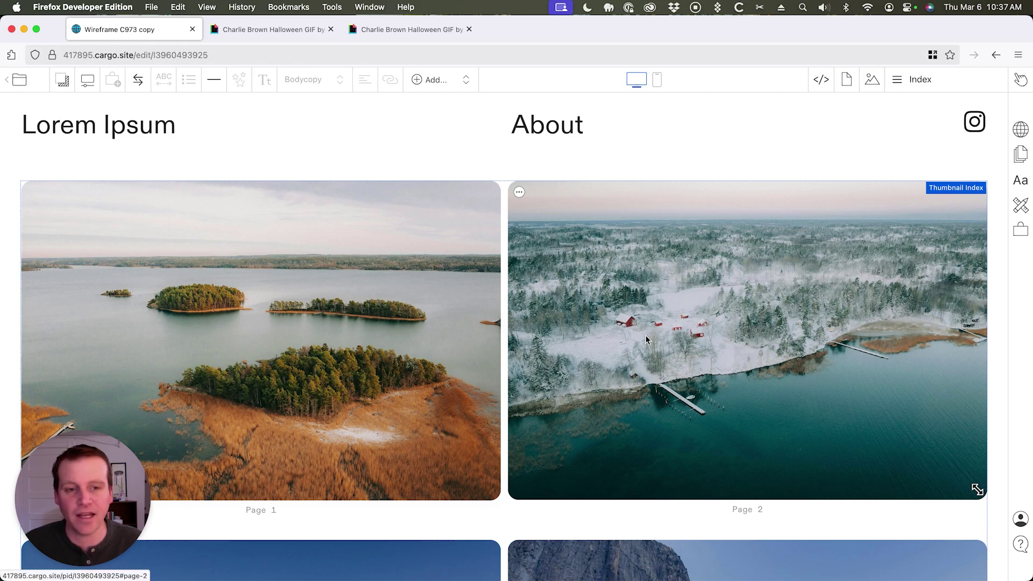
scroll(575, 341, down, 1)
scroll(576, 341, down, 5)
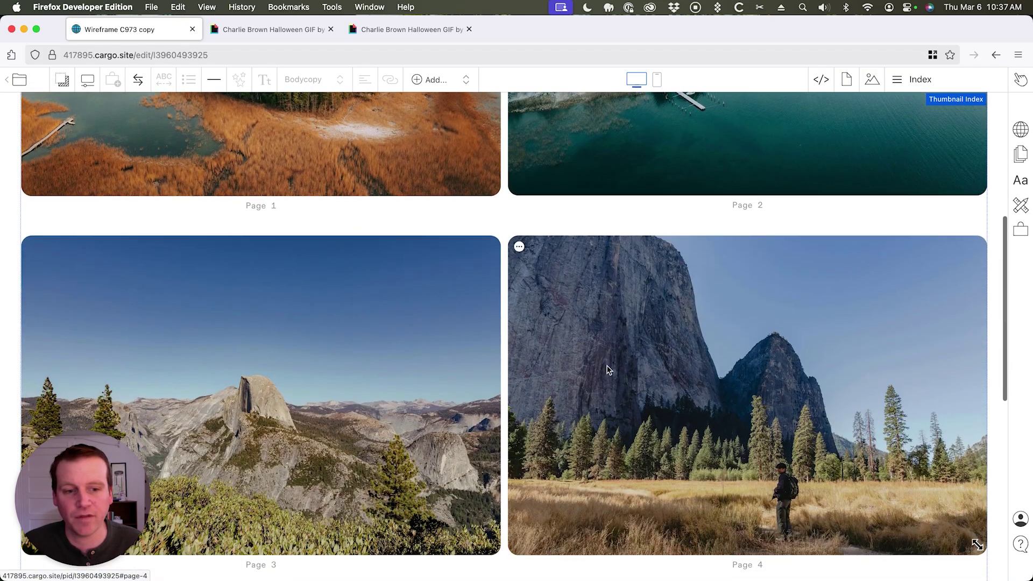
scroll(372, 355, down, 3)
scroll(461, 332, down, 2)
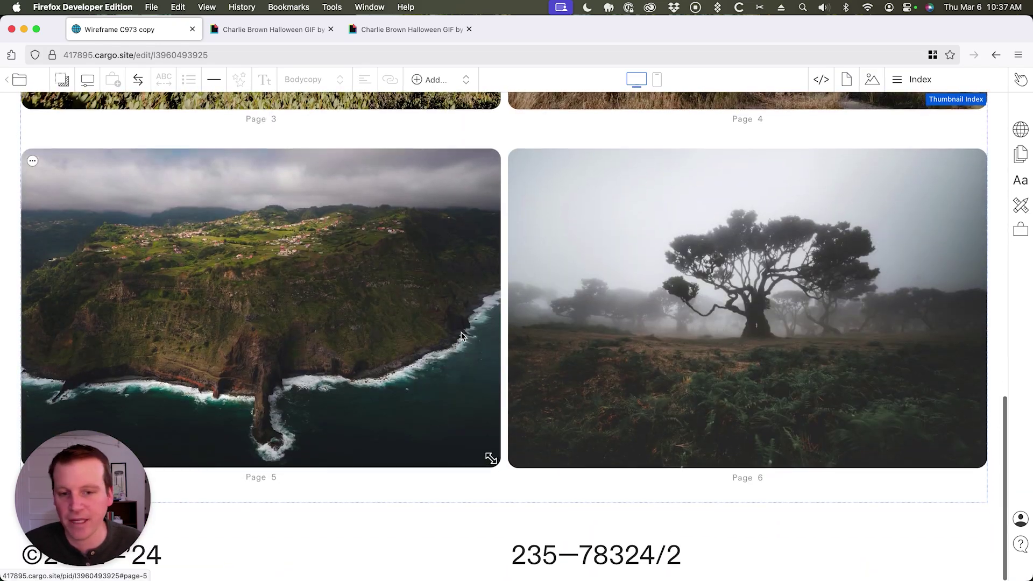
scroll(463, 331, up, 5)
scroll(462, 332, up, 2)
scroll(462, 332, up, 2)
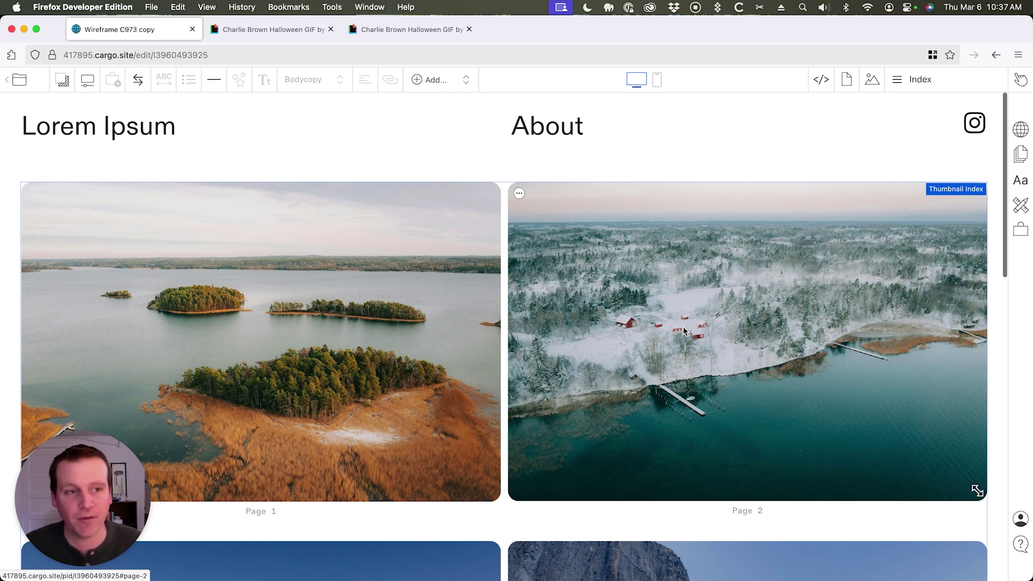
mouse_move(927, 229)
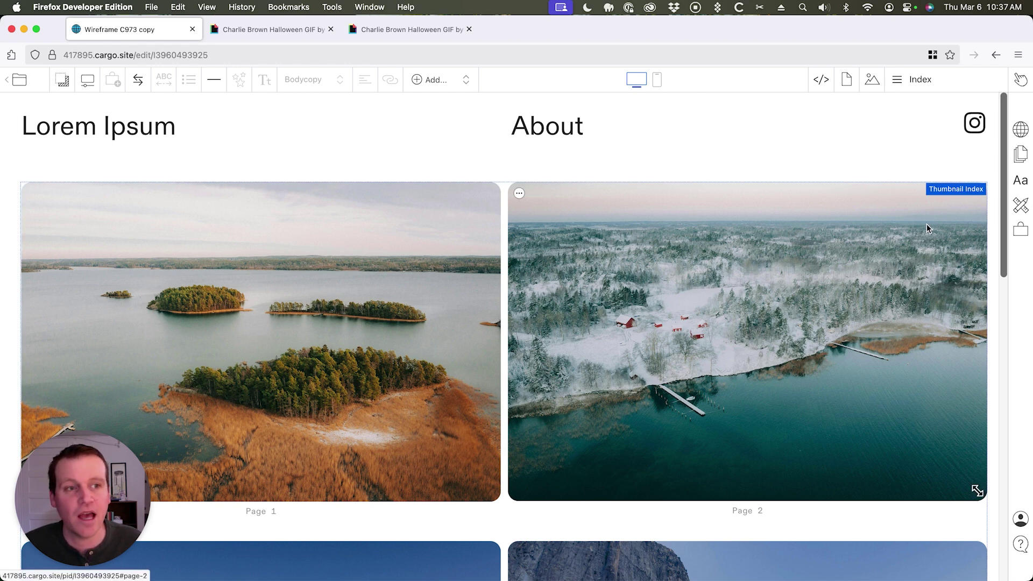
click(956, 190)
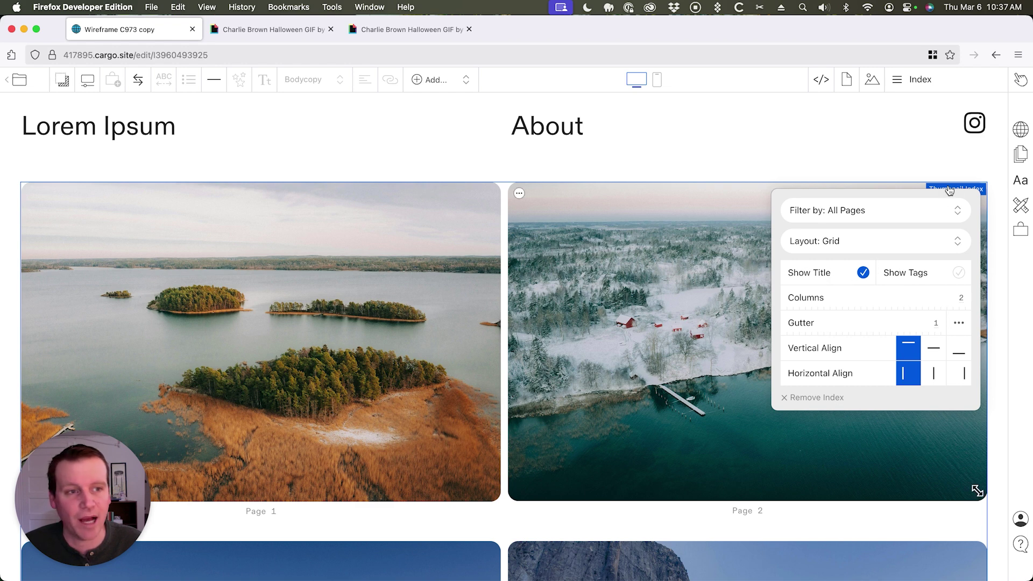
click(965, 195)
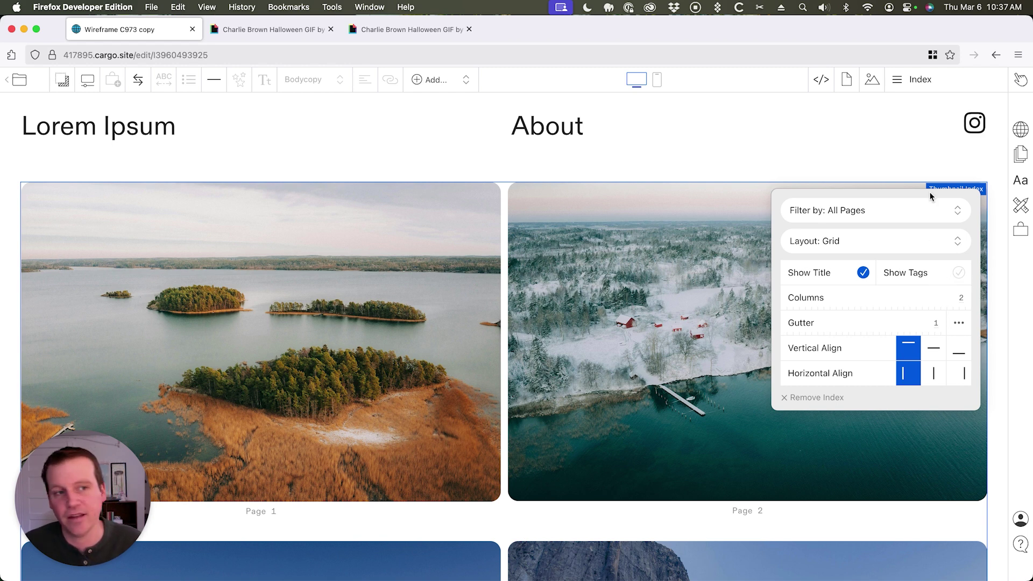
click(911, 172)
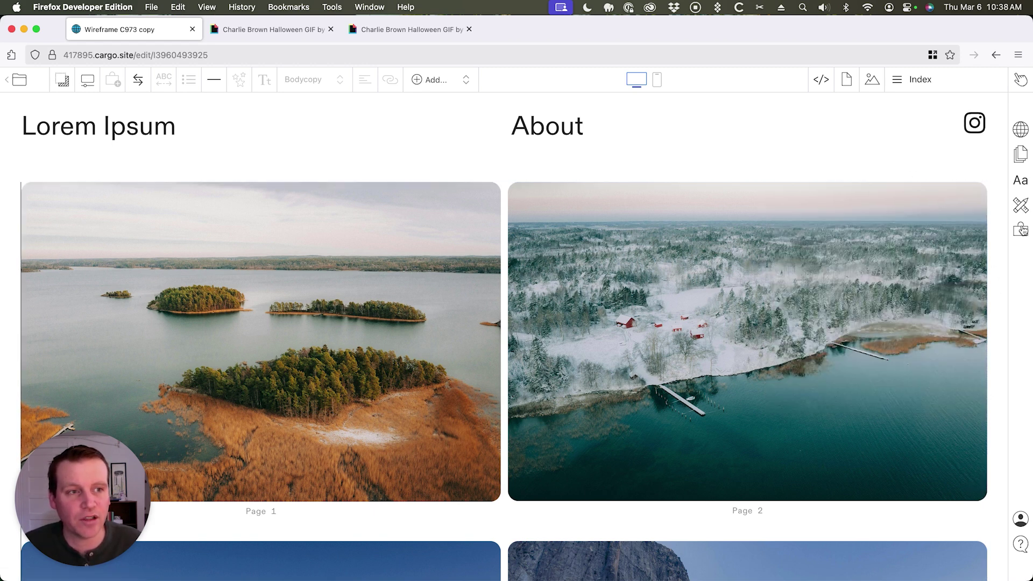
Open Site Settings' custom CSS, browse it, then view the empty HTML side.
click(1020, 207)
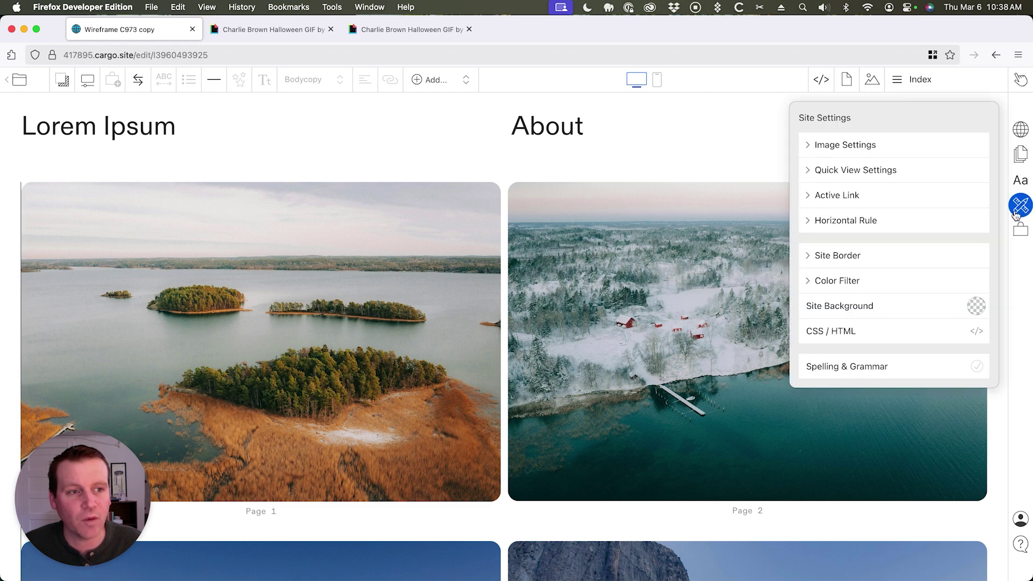
click(1018, 212)
click(1021, 211)
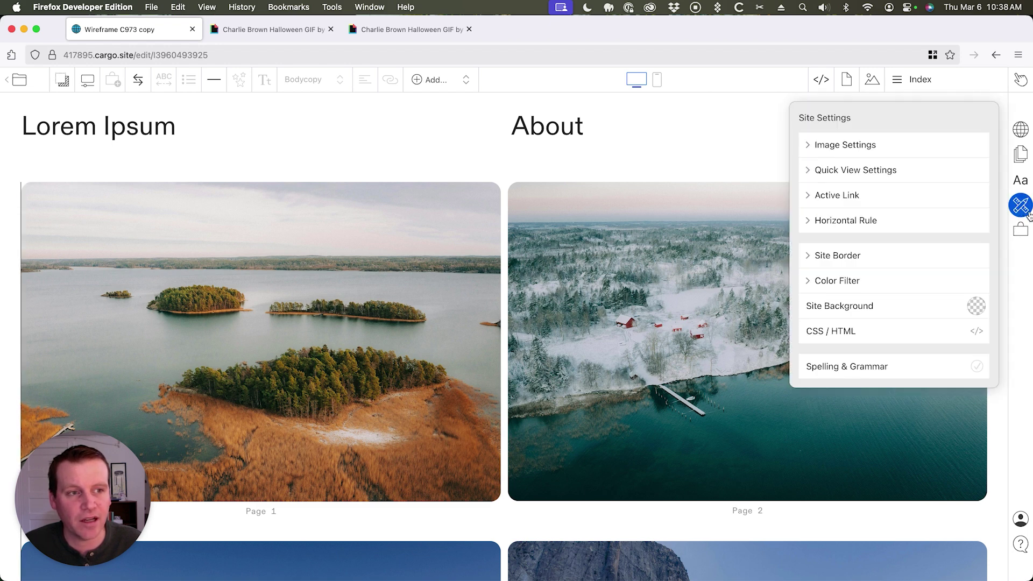
click(891, 333)
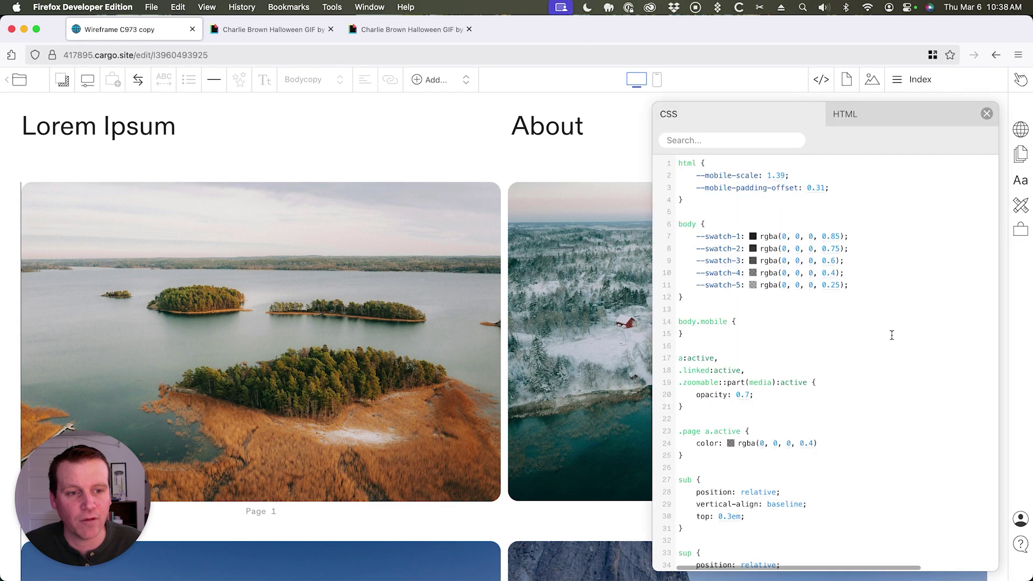
scroll(773, 353, down, 3)
scroll(777, 355, down, 15)
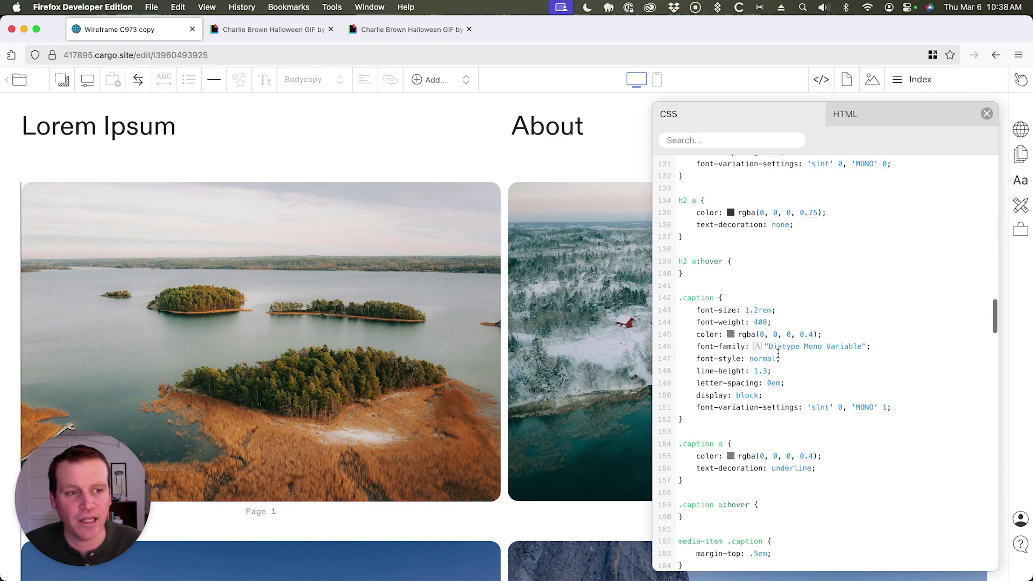
scroll(778, 356, down, 15)
scroll(792, 353, down, 10)
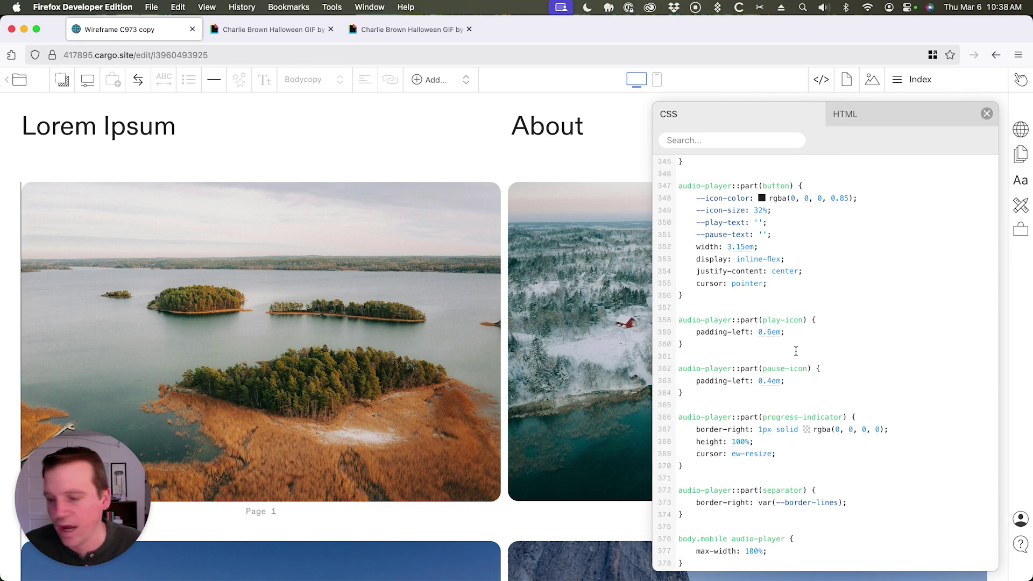
scroll(795, 352, up, 10)
scroll(792, 339, up, 10)
scroll(782, 274, up, 10)
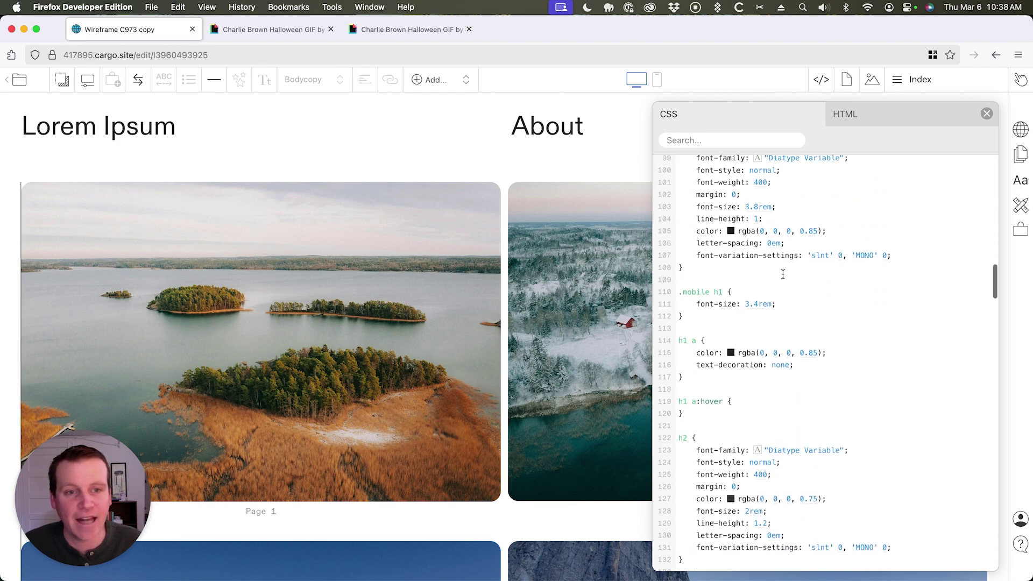
scroll(783, 274, up, 1)
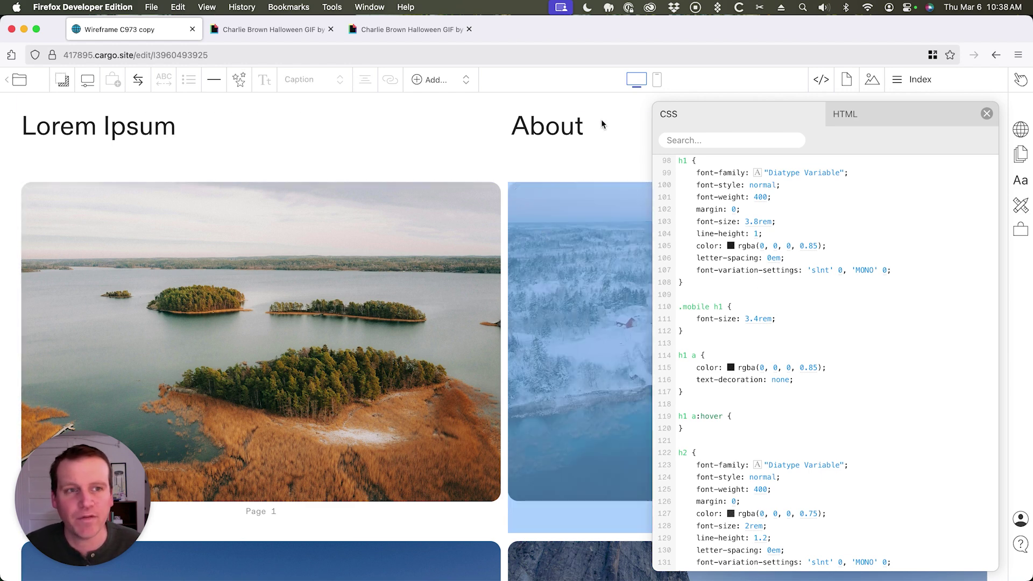
click(981, 118)
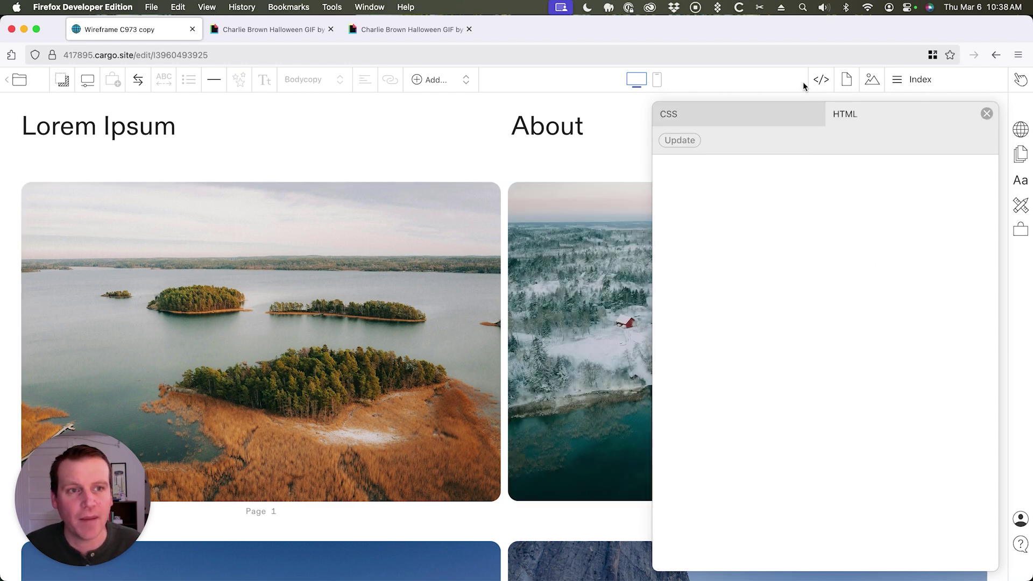
Close the site code editor, review the page CSS's empty [id] bodycopy rule, and close it.
click(987, 114)
click(818, 84)
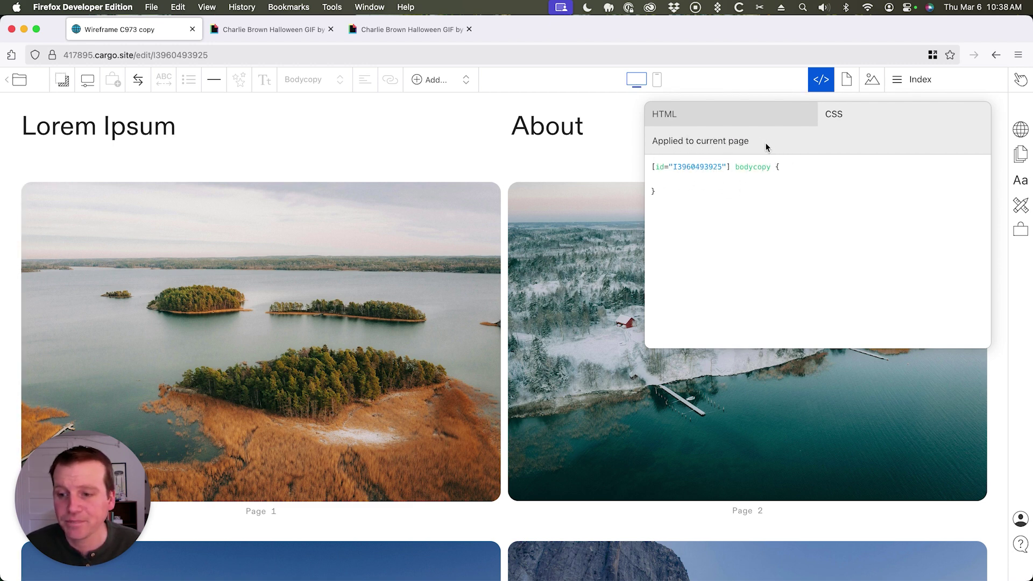
click(680, 203)
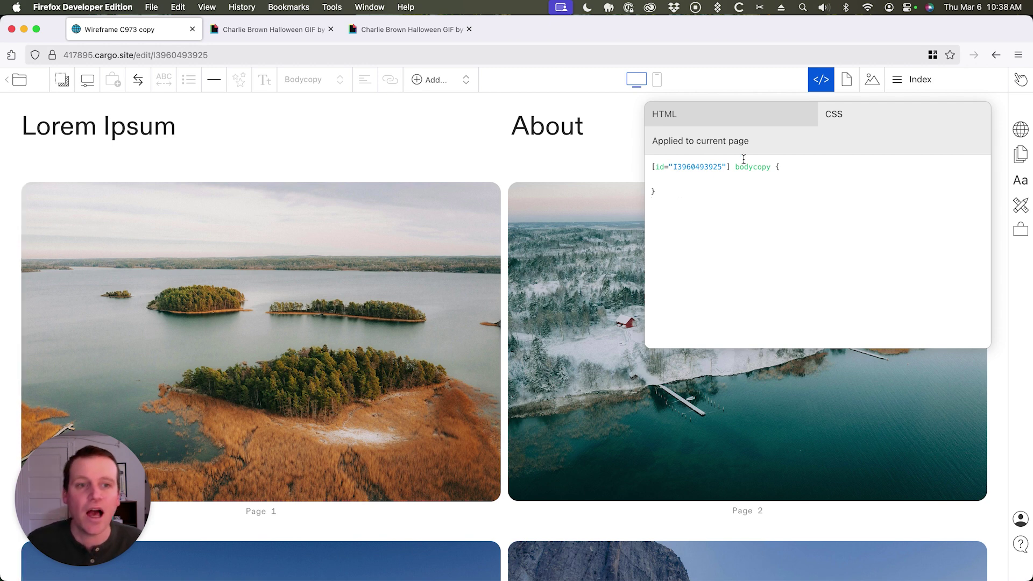
drag(730, 167, 638, 164)
key(cmd+c)
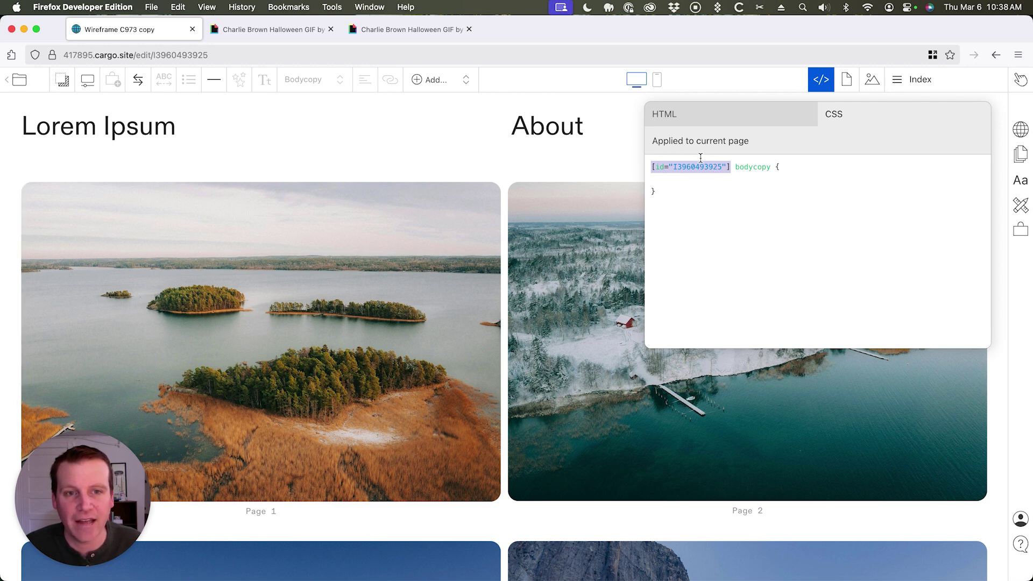
click(704, 219)
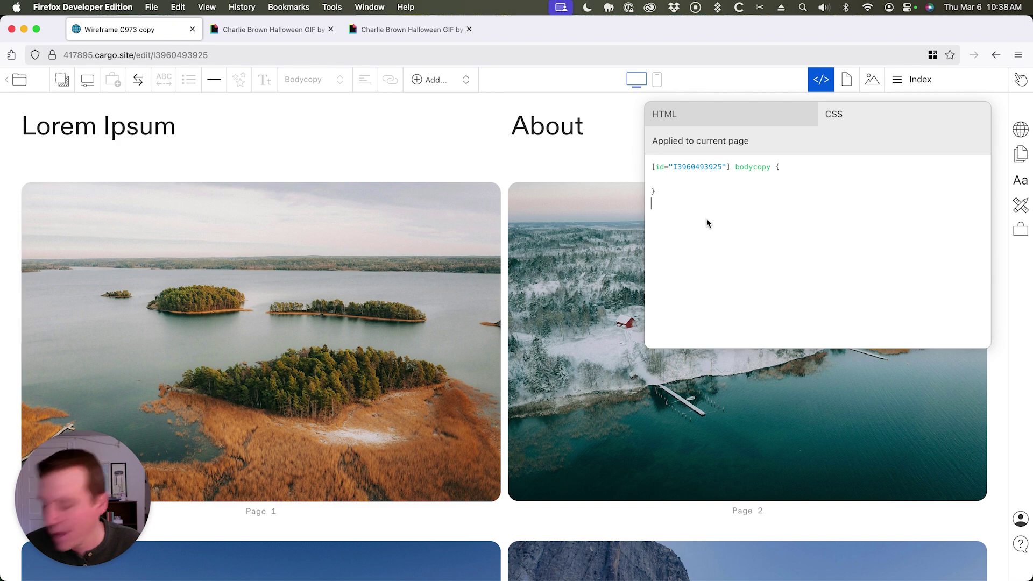
click(518, 165)
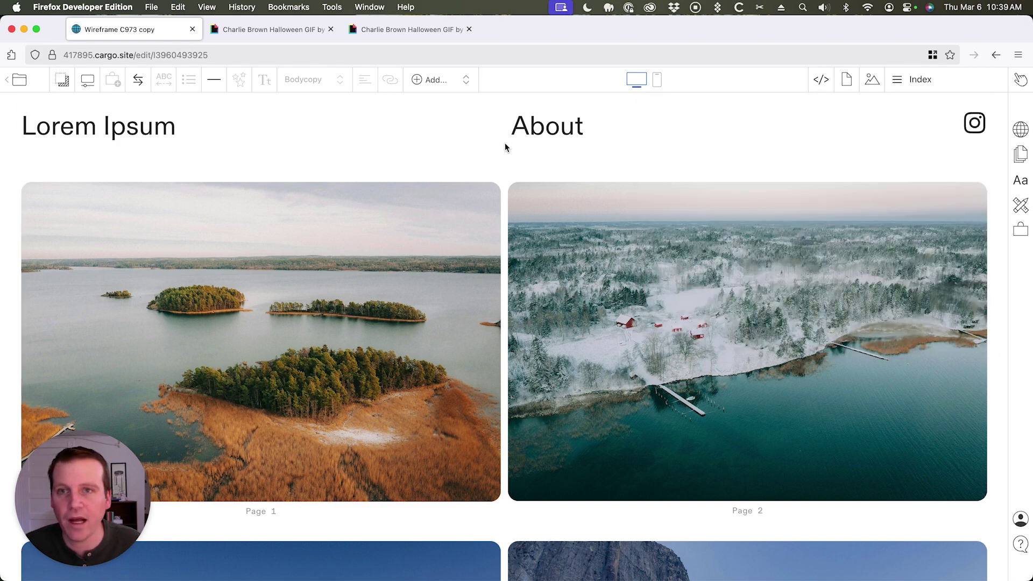
Check the site address in publish settings and open the live site in a new tab.
click(1021, 130)
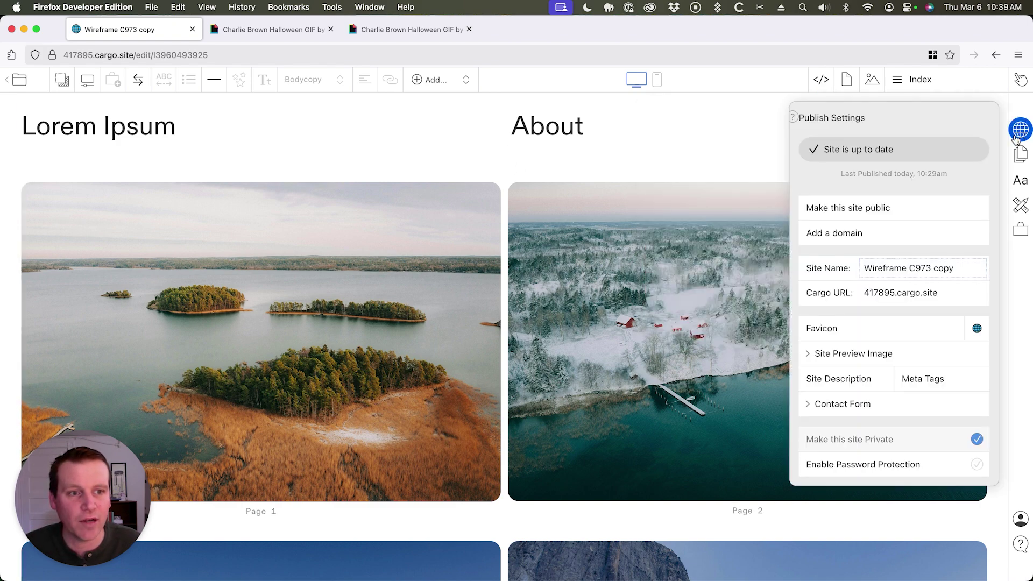
click(888, 294)
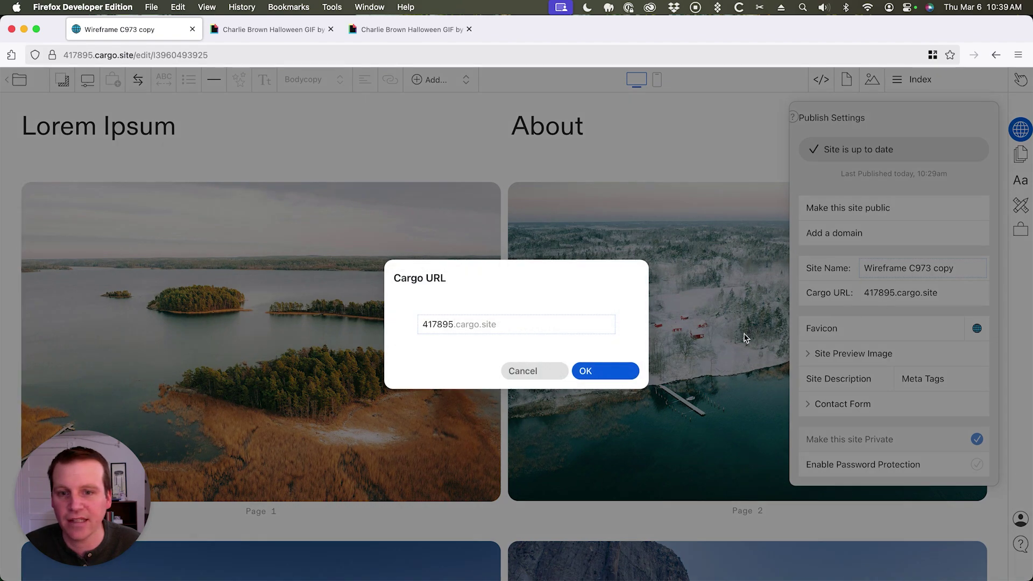
click(747, 337)
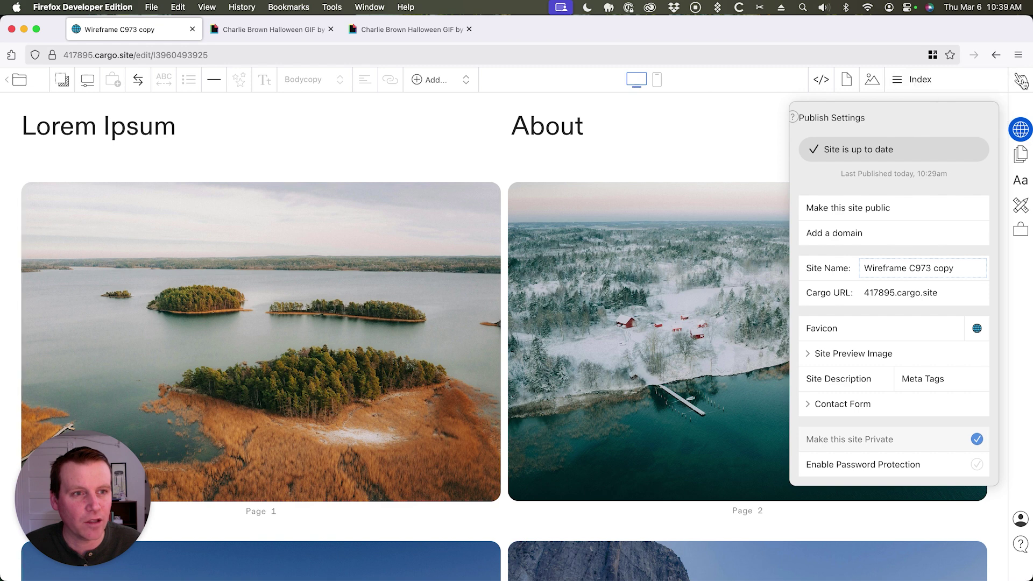
click(972, 111)
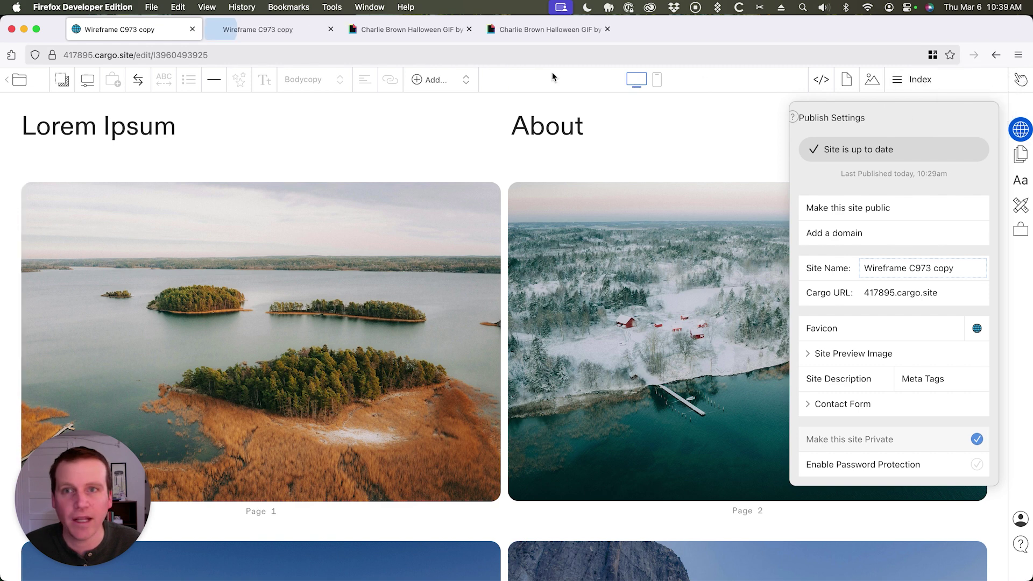
click(273, 33)
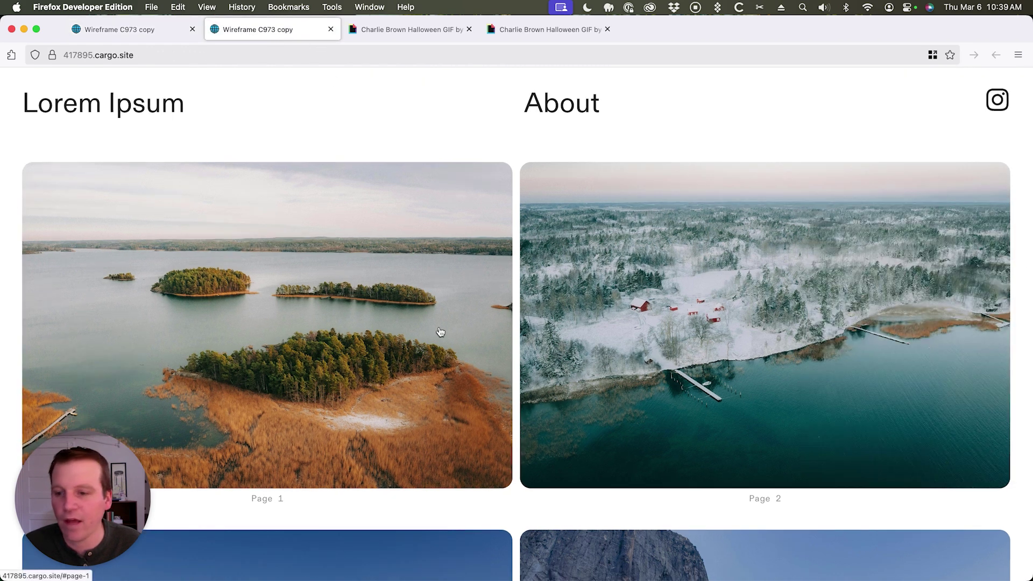
Inspect the first thumbnail's media-item element and its 'thumbnail linked' classes, then return to Cargo.
click(394, 357)
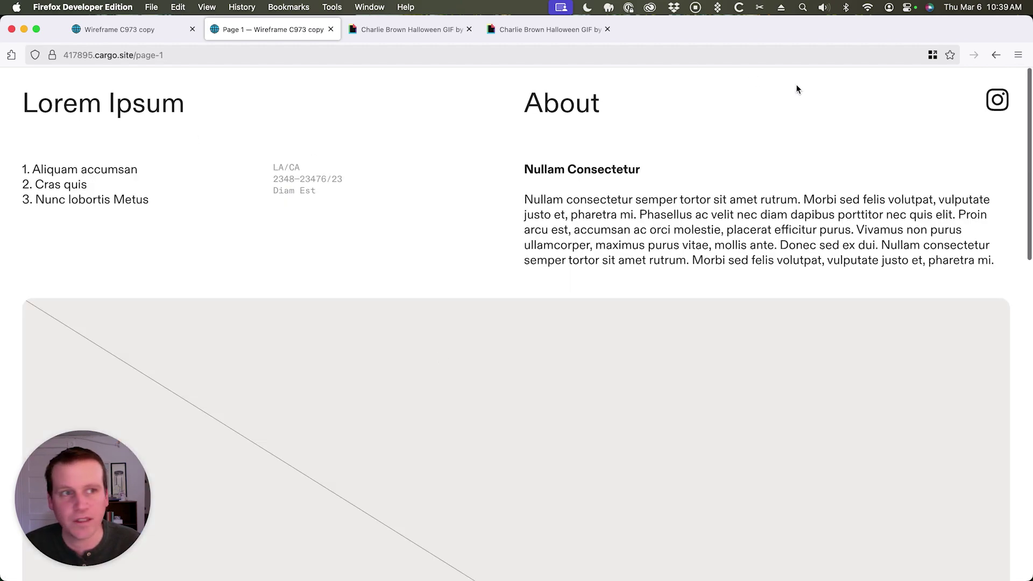
click(996, 55)
right_click(482, 199)
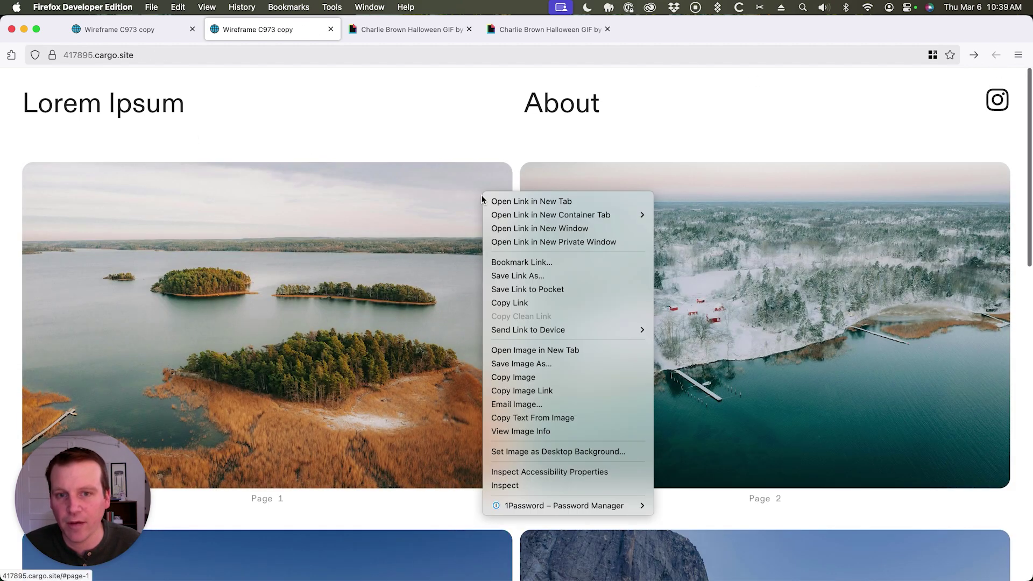
click(548, 484)
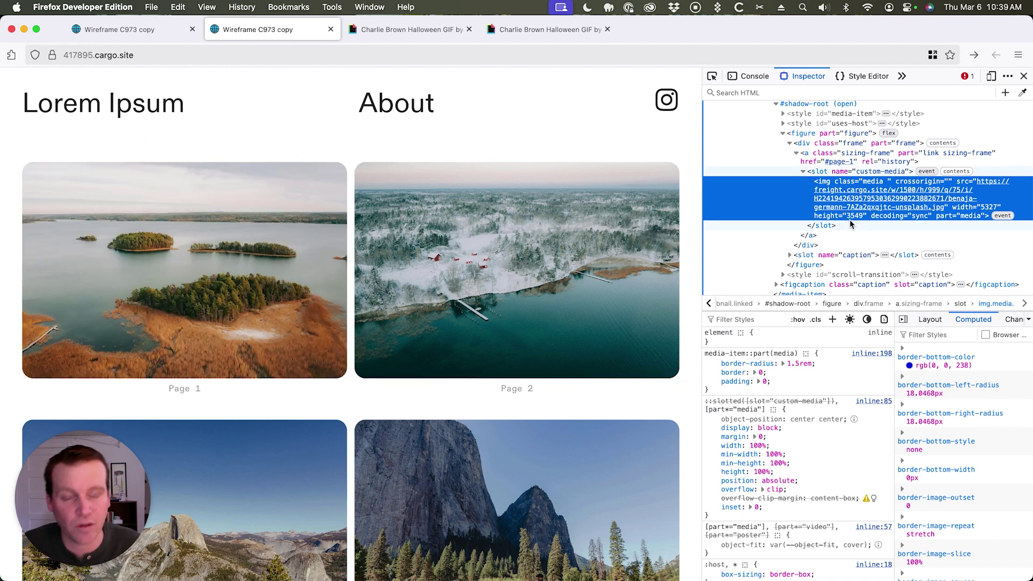
scroll(832, 214, up, 2)
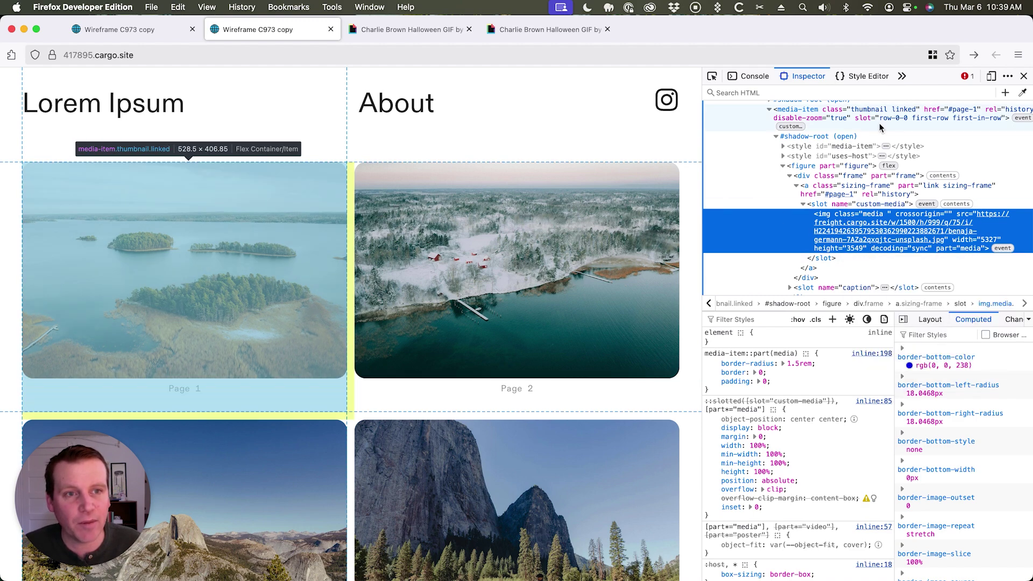
scroll(863, 169, up, 2)
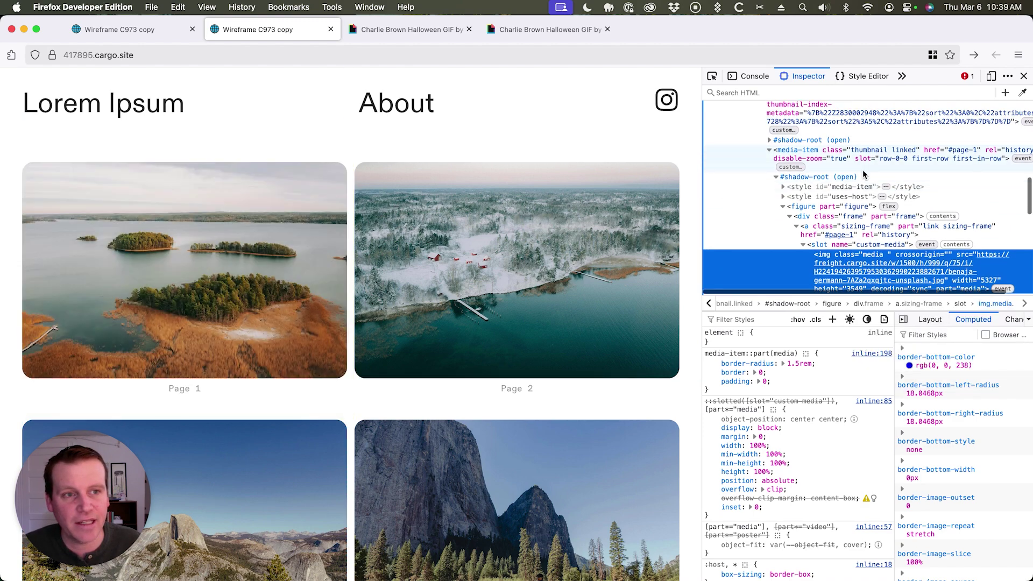
click(874, 158)
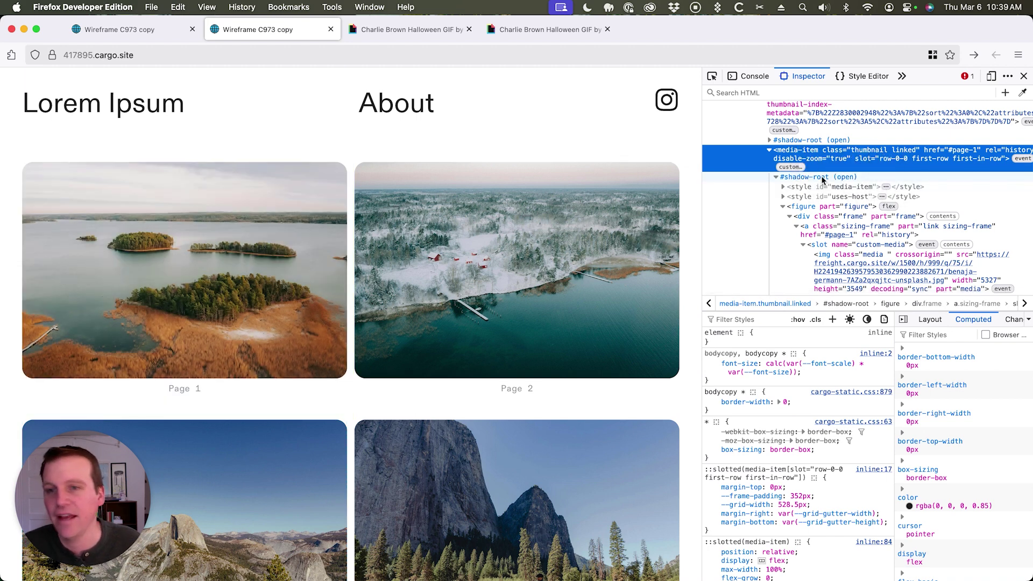
click(161, 33)
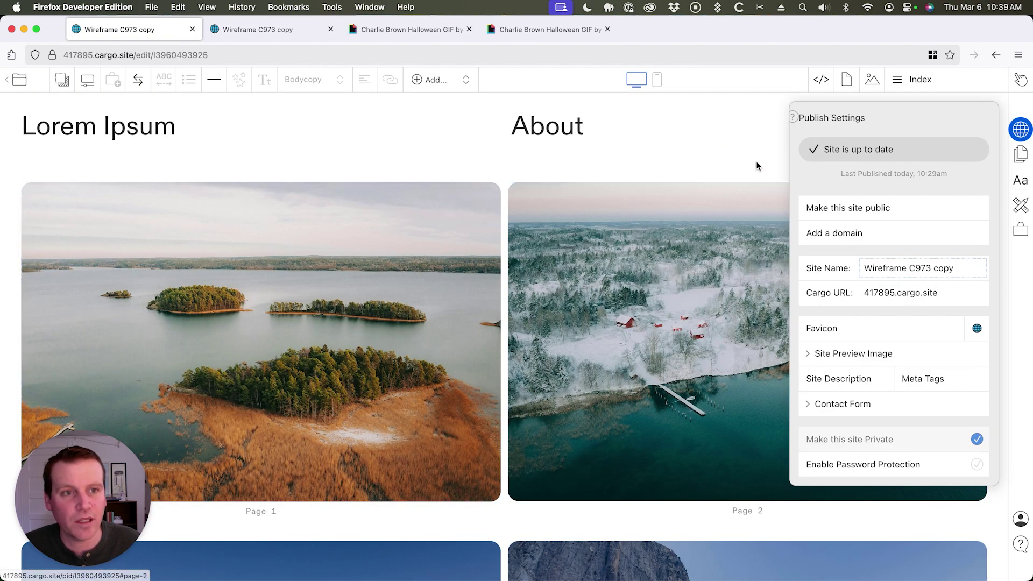
Add the page rule [id] .thumbnail.linked { position: relative; overflow: hidden; }.
click(821, 80)
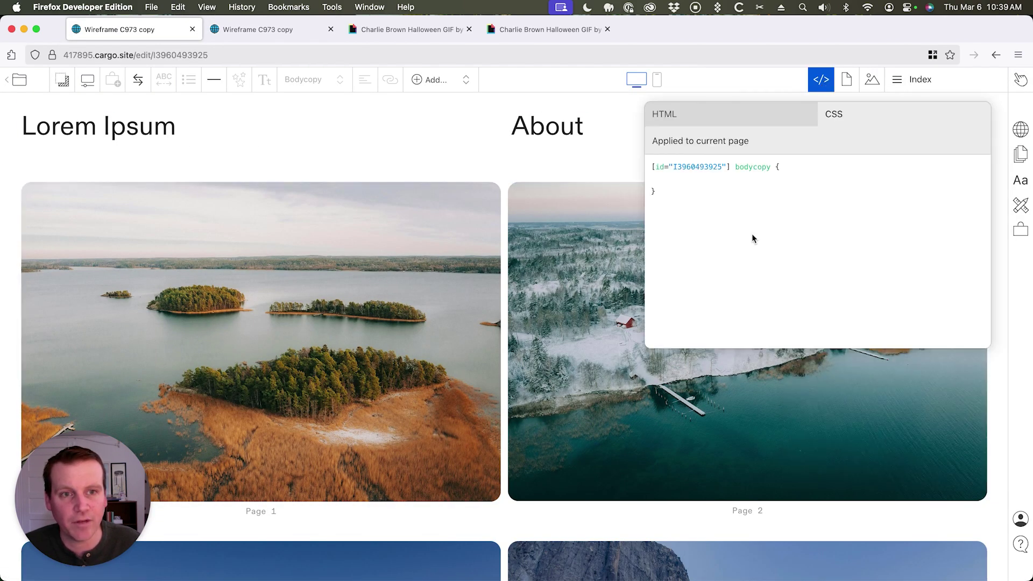
drag(731, 166, 646, 170)
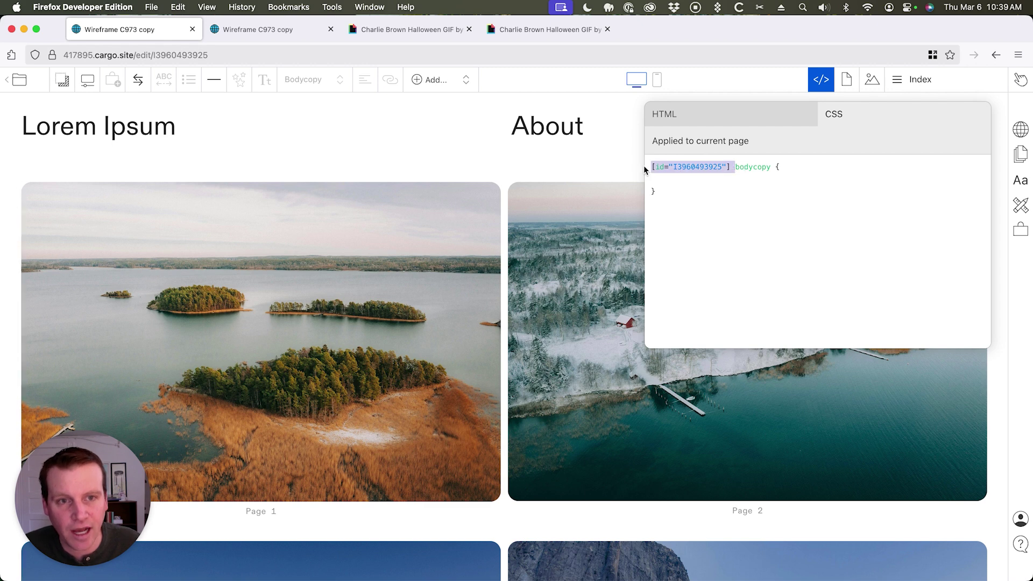
click(694, 214)
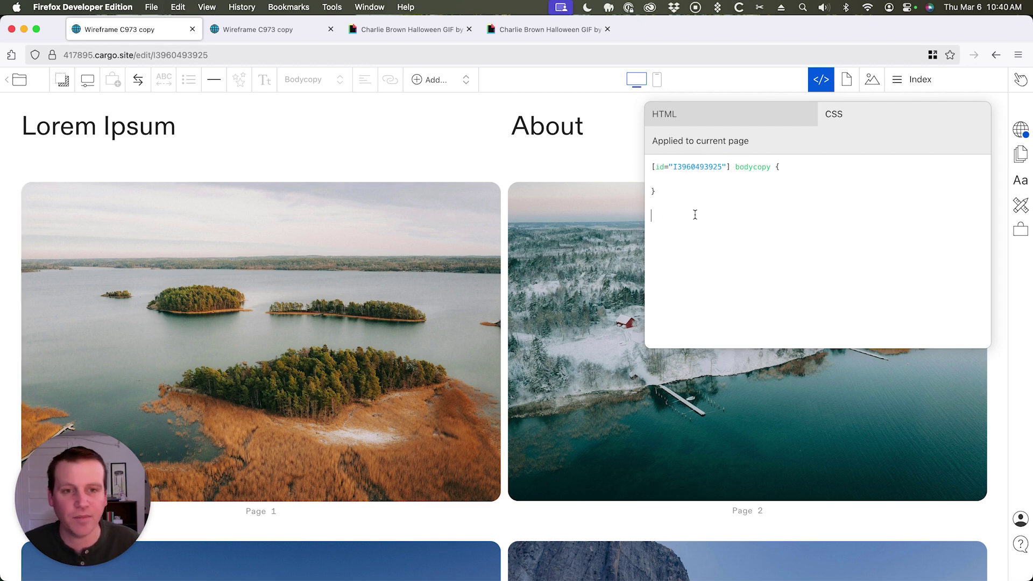
key(cmd+v)
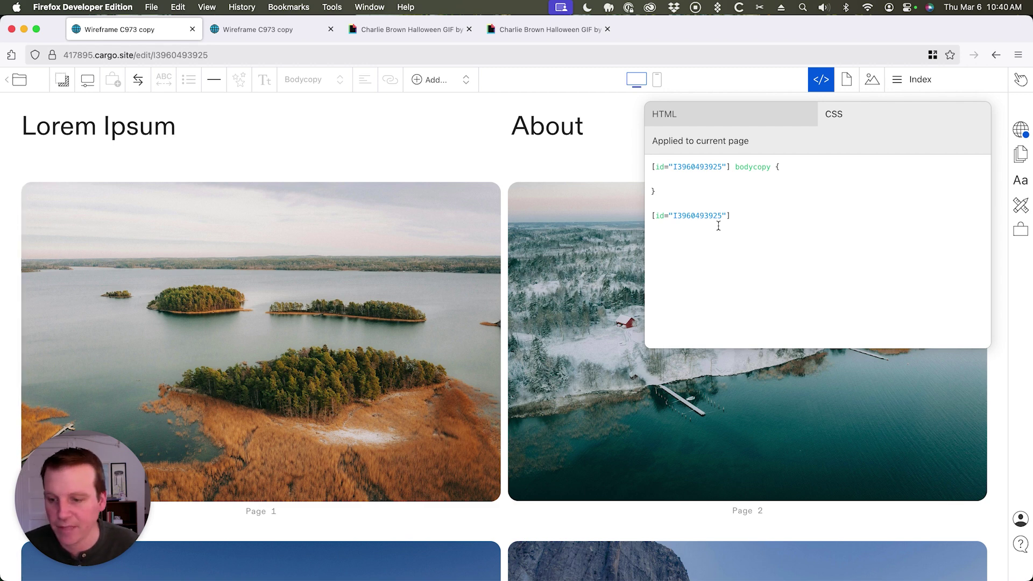
text(.)
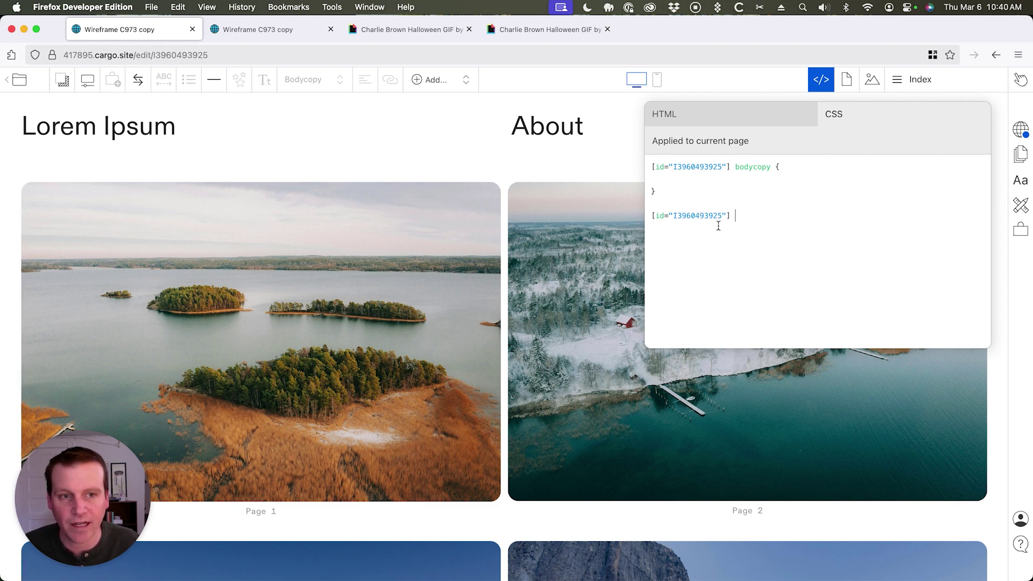
text(thum)
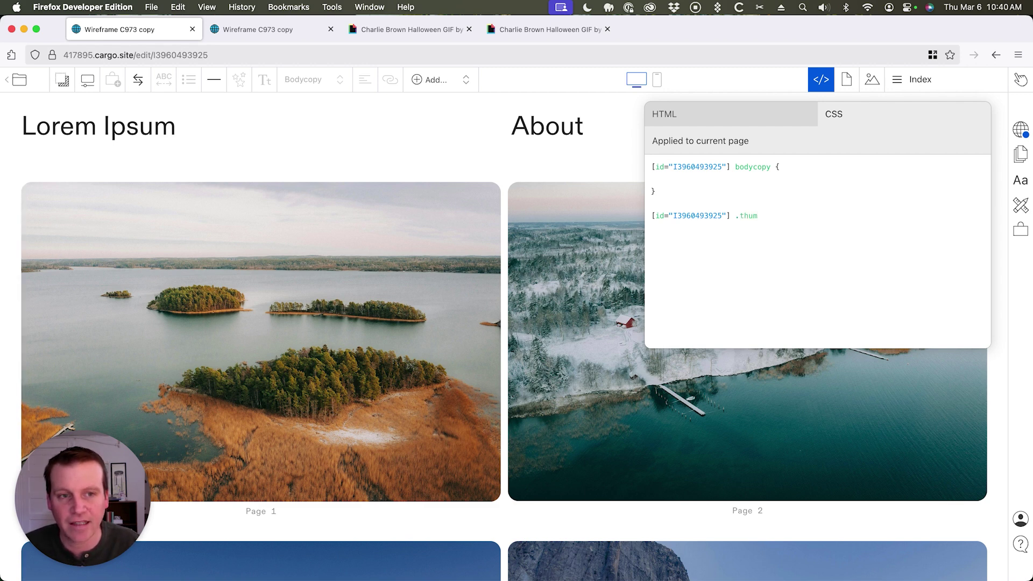
text(bnail.)
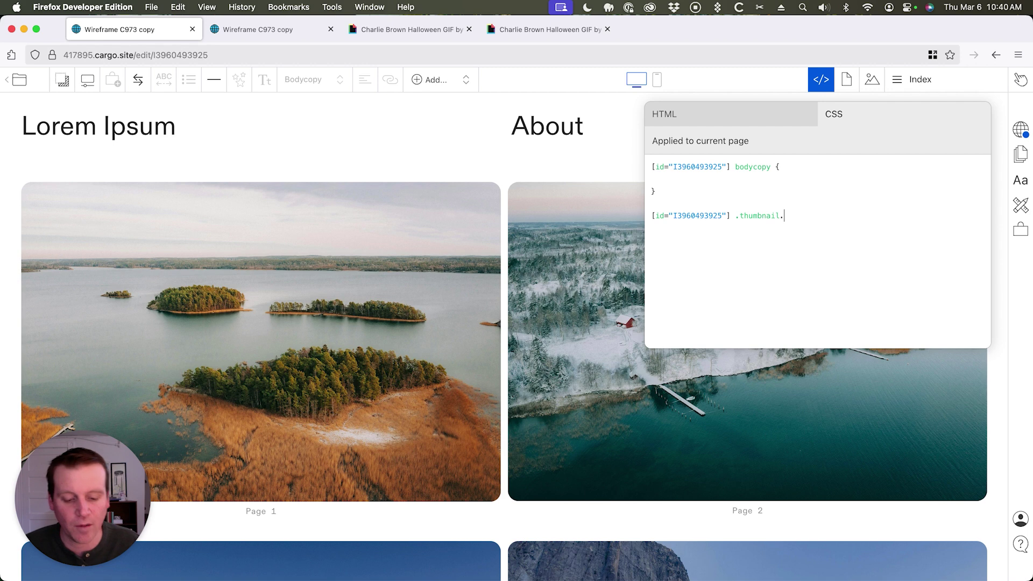
text(lin)
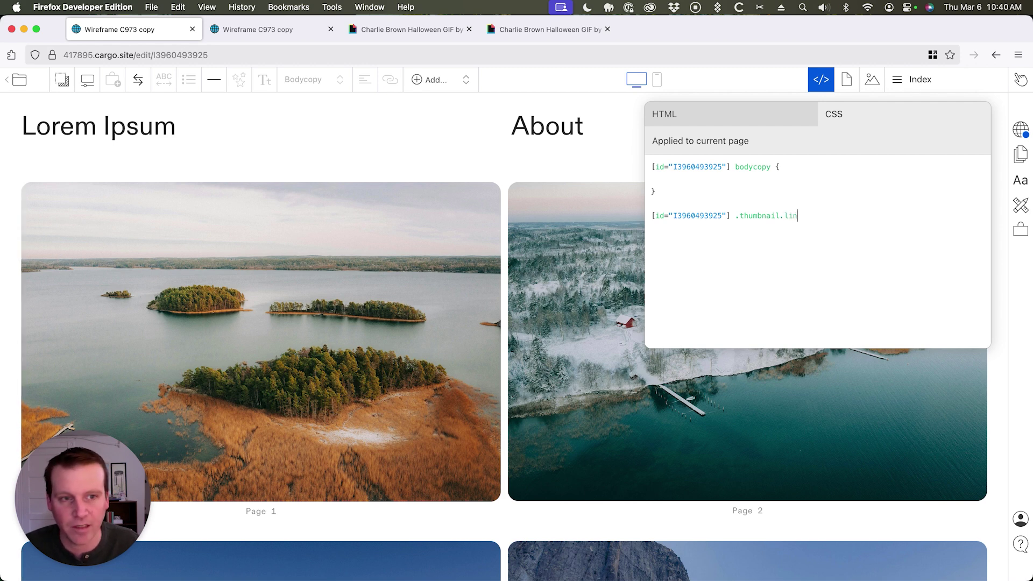
text(ked {)
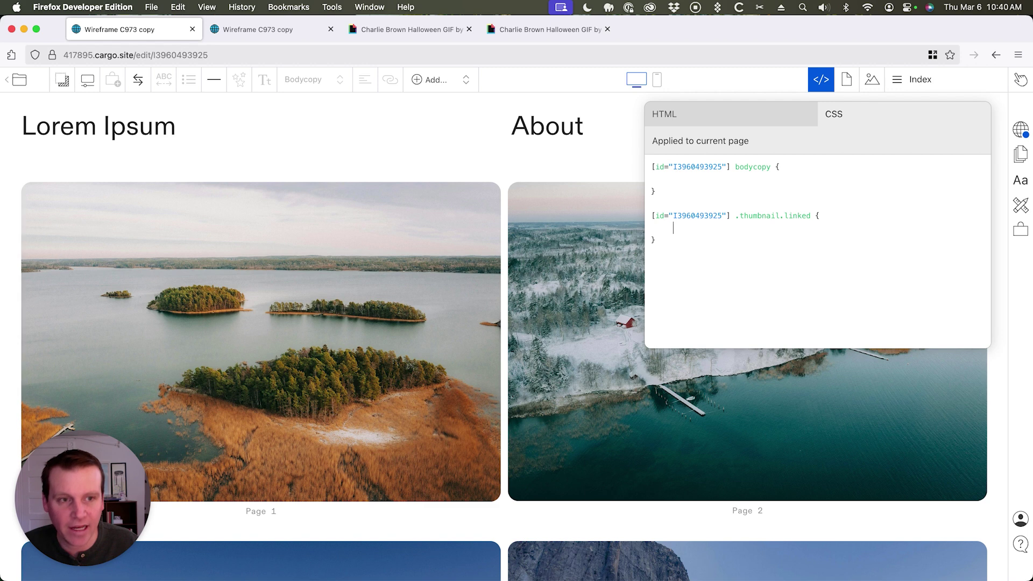
text(pos)
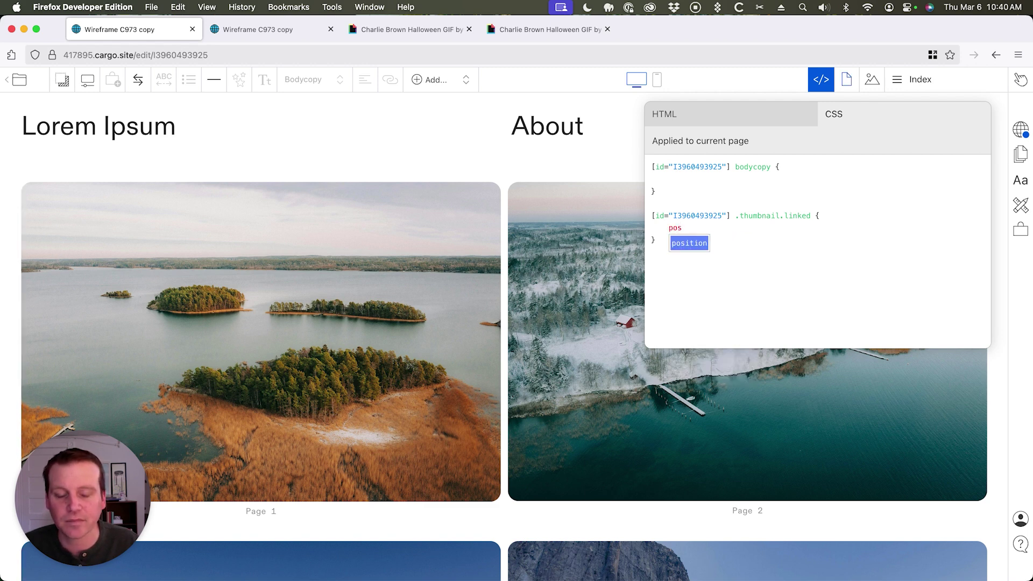
key(Return)
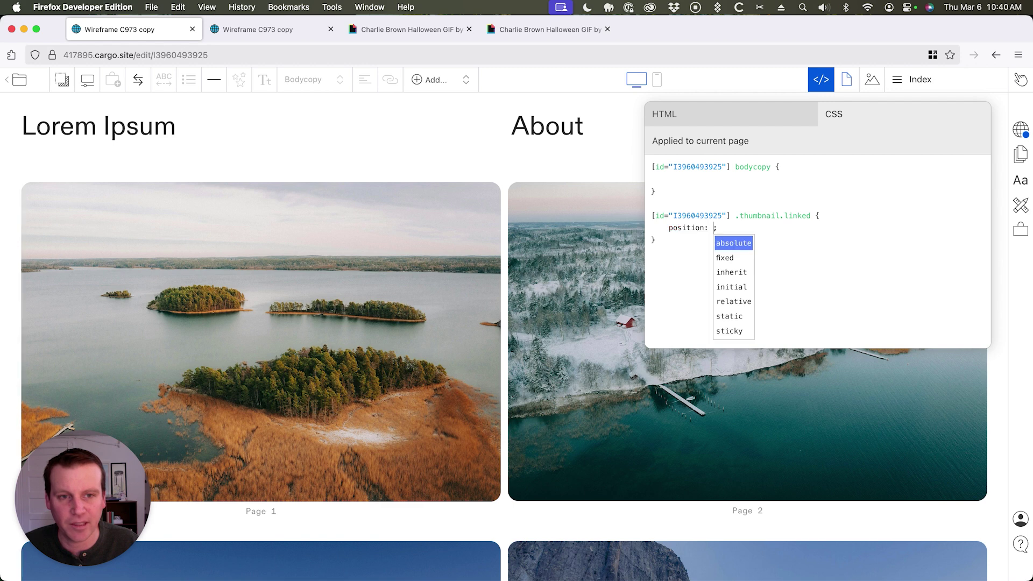
text(re)
key(Return)
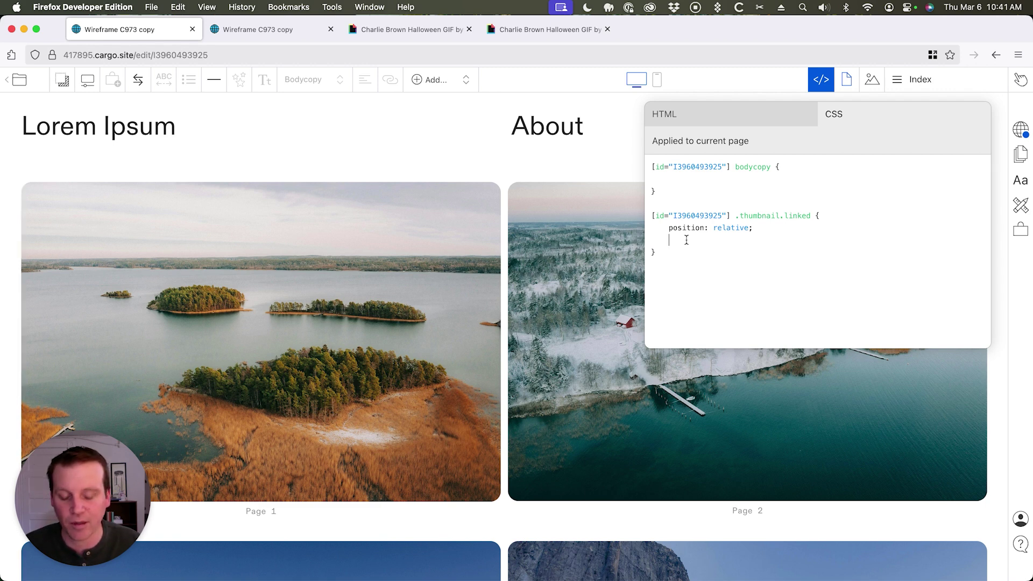
text(over)
key(Return)
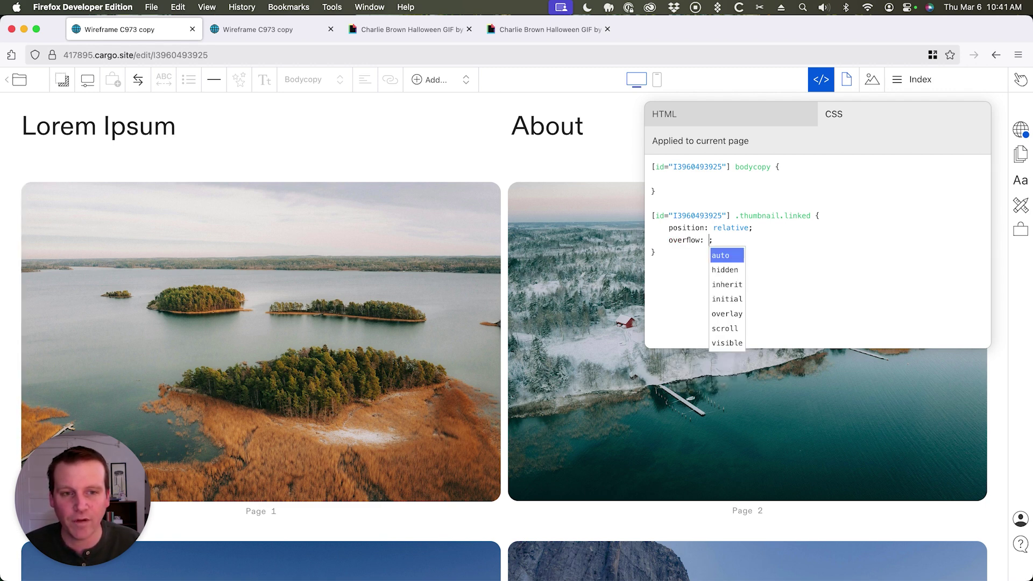
text(hi)
key(Return)
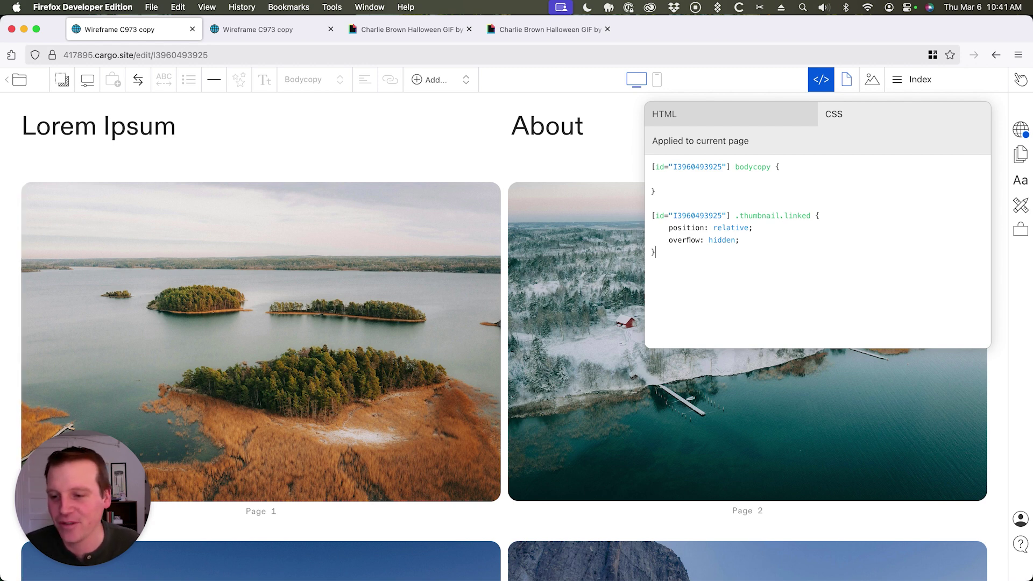
key(Return)
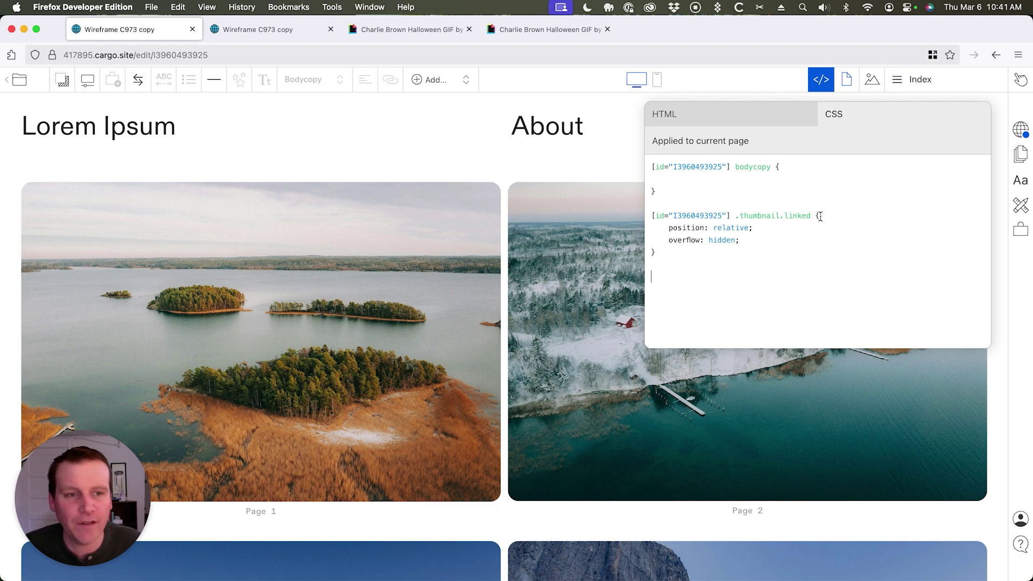
Add a rule [id] .thumbnail.linked figcaption { position: absolute; } below the first rule.
drag(813, 216, 642, 217)
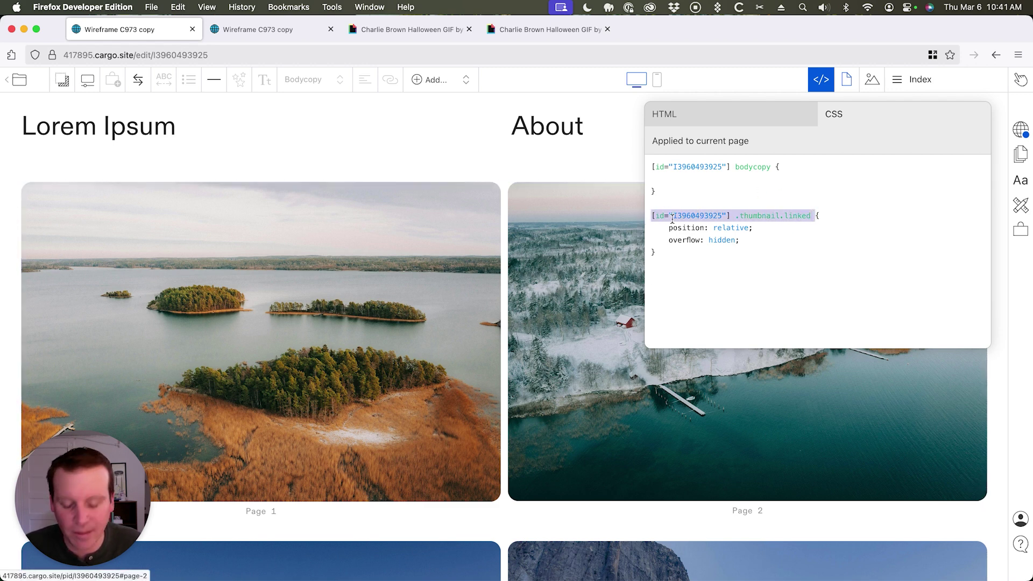
click(689, 275)
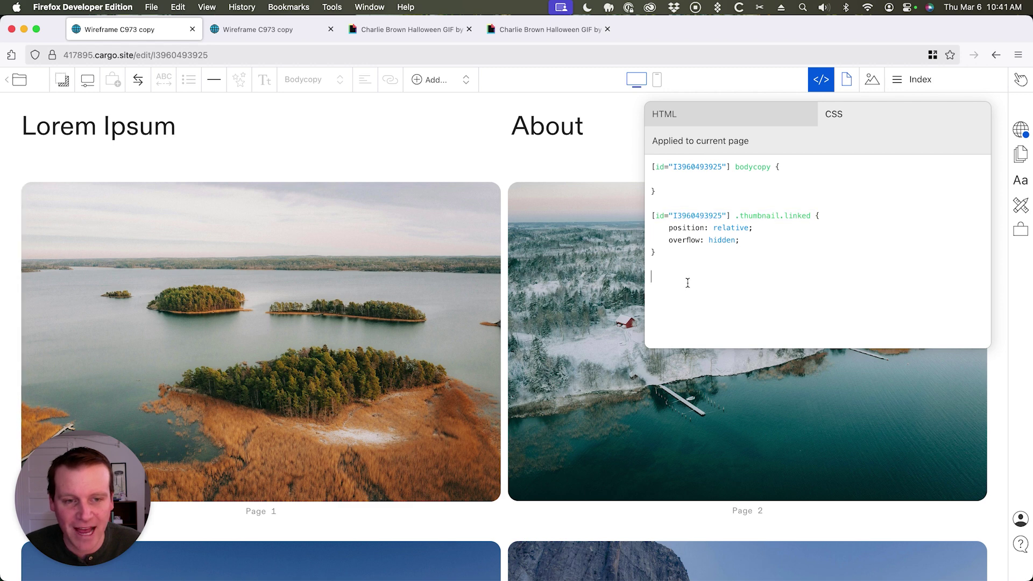
key(super+v)
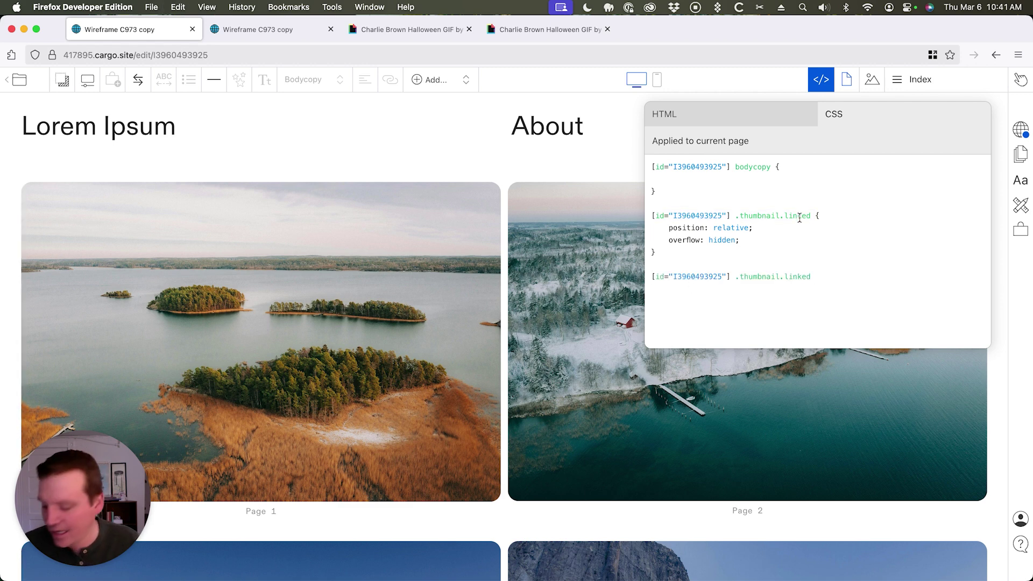
text( fig)
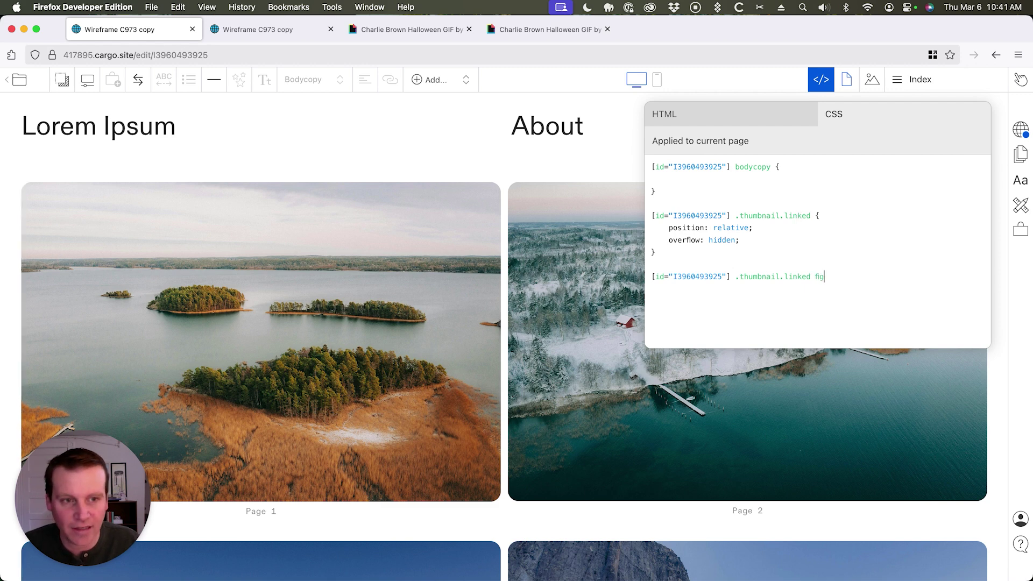
text(caption {)
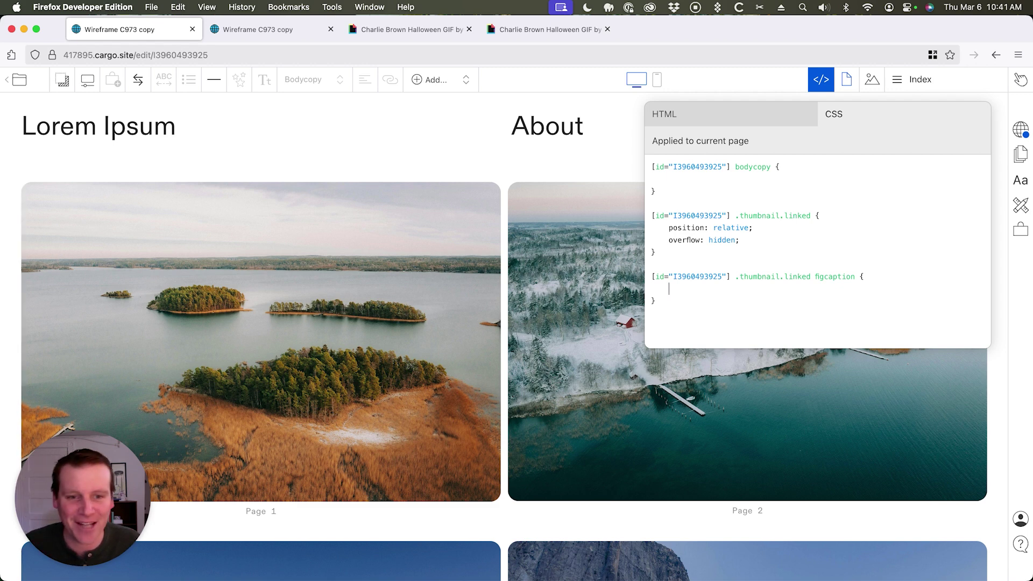
text(po)
key(Return)
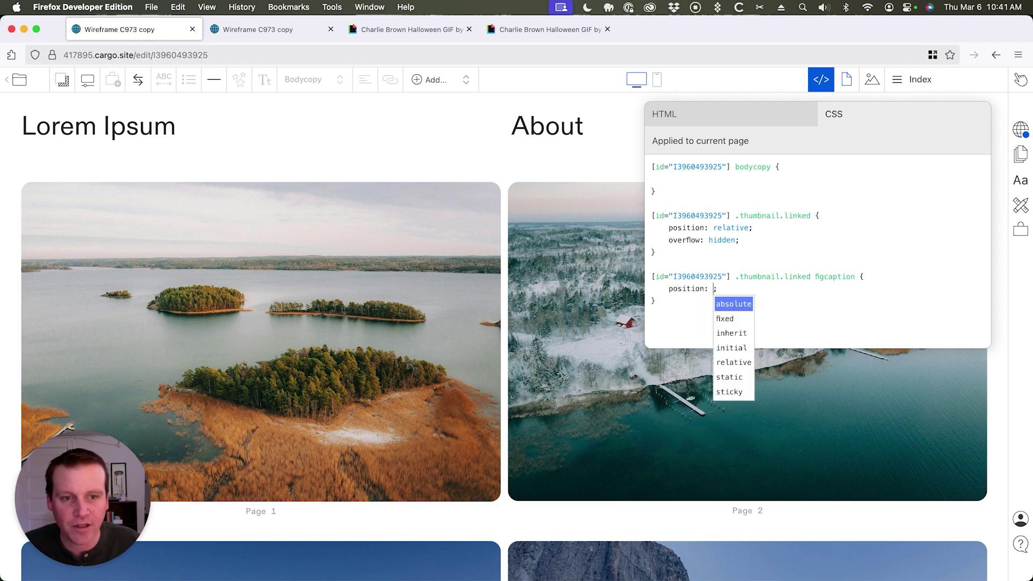
text(ab)
key(Return)
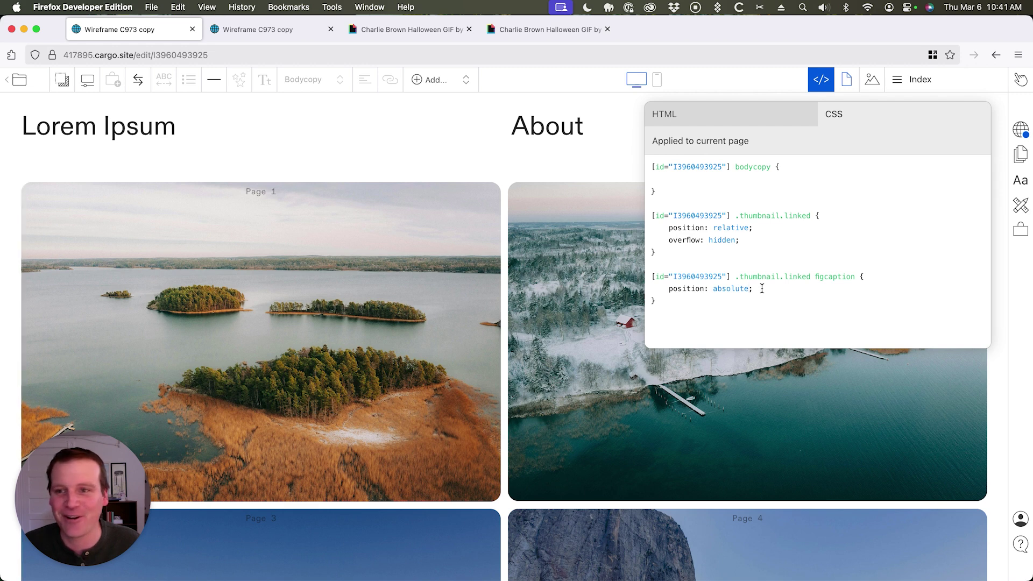
mouse_move(255, 191)
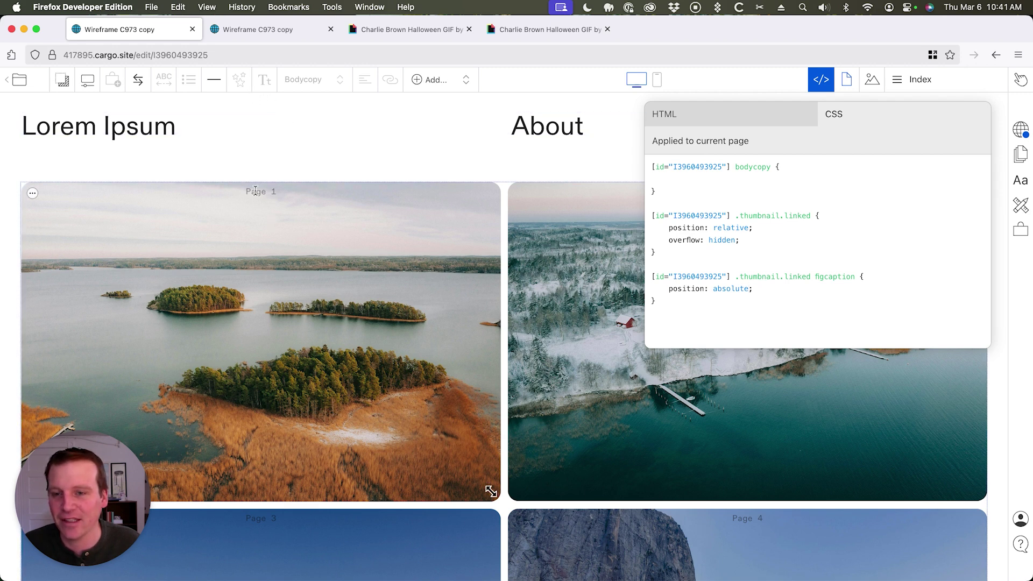
click(794, 289)
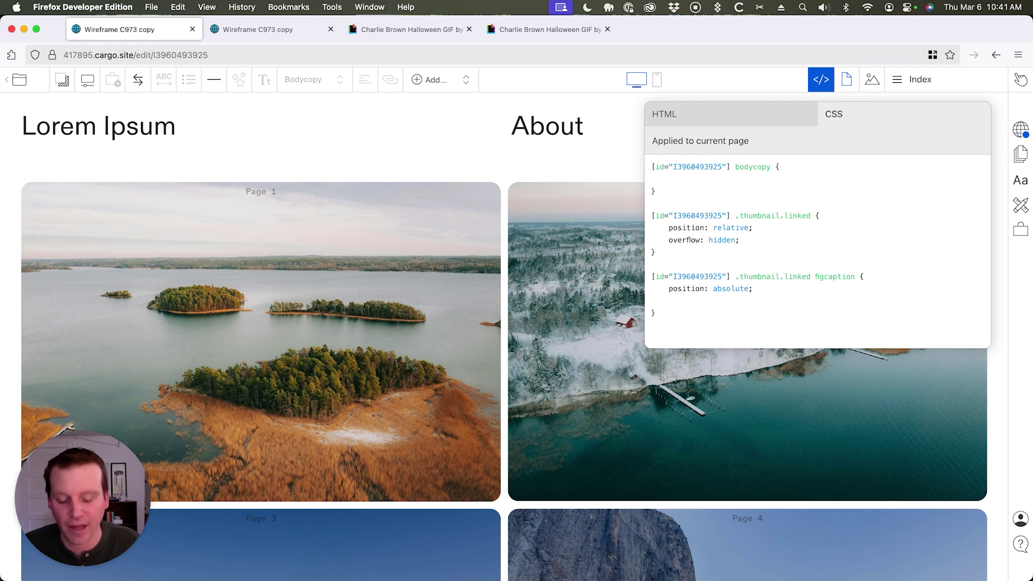
text(inset)
Add inset: 0 and display: flex to the figcaption rule.
key(Return)
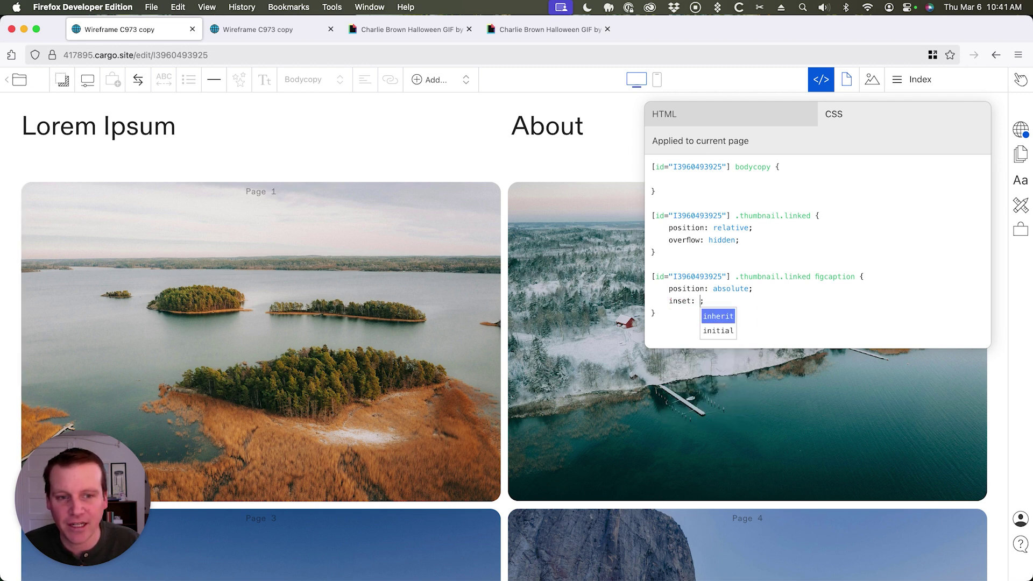
text(0)
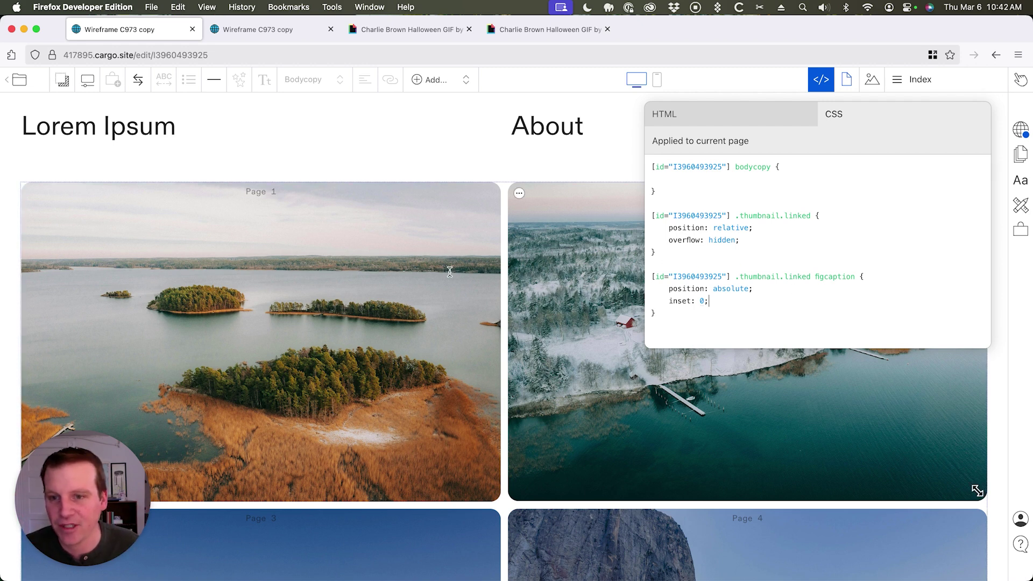
mouse_move(260, 342)
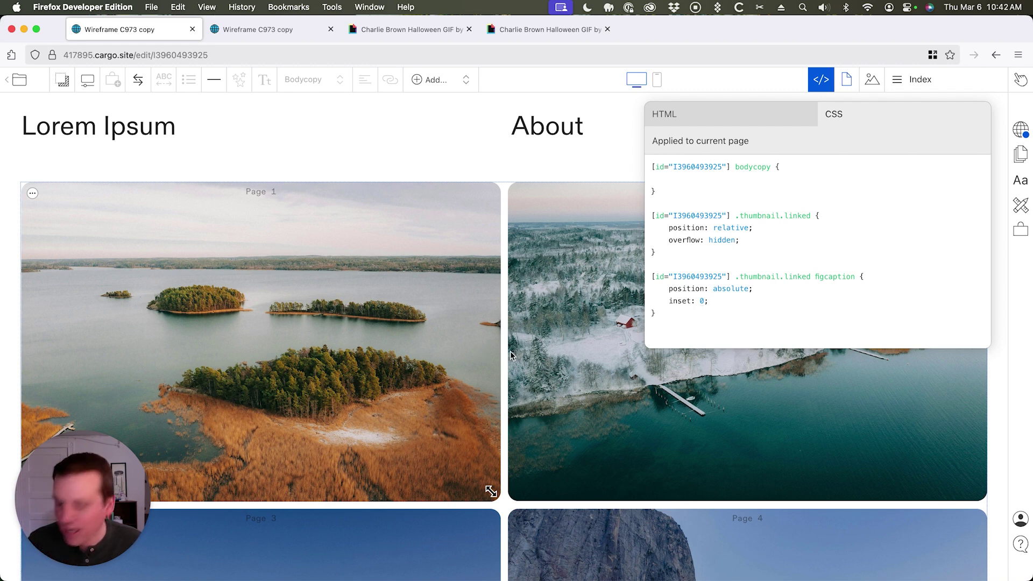
key(Return)
text(di)
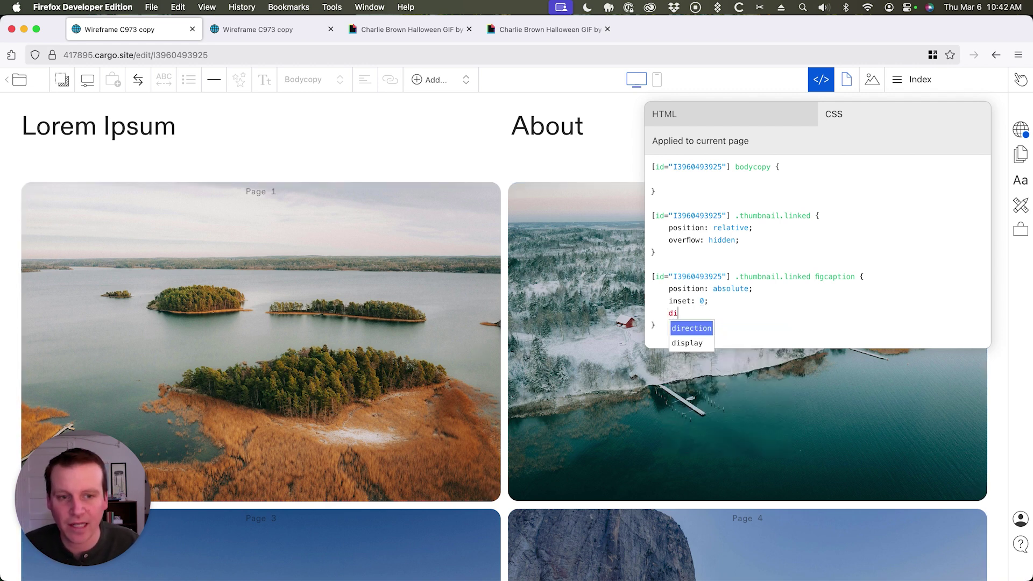
key(Down)
key(Return)
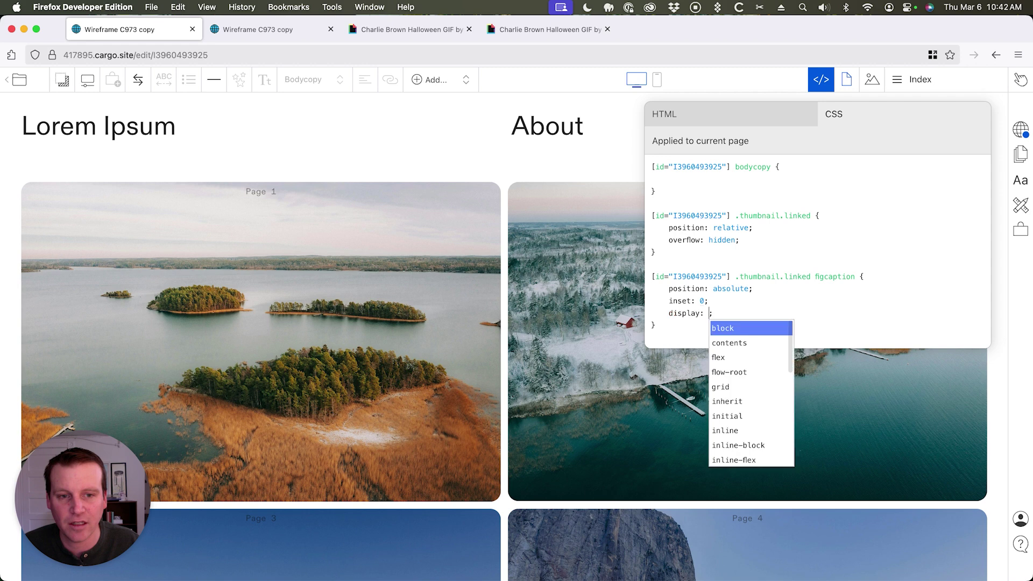
text(fl)
key(Return)
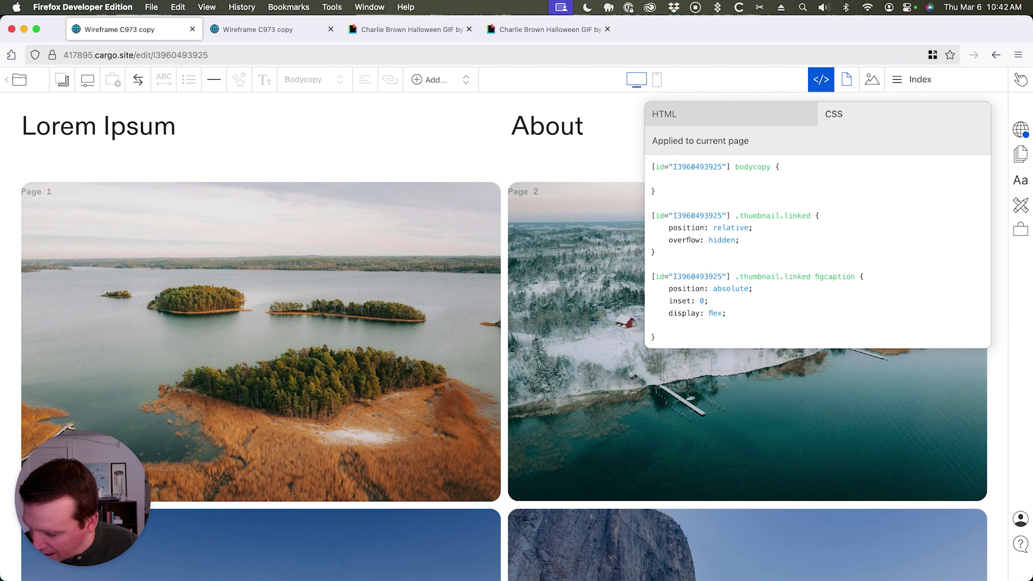
text(ali)
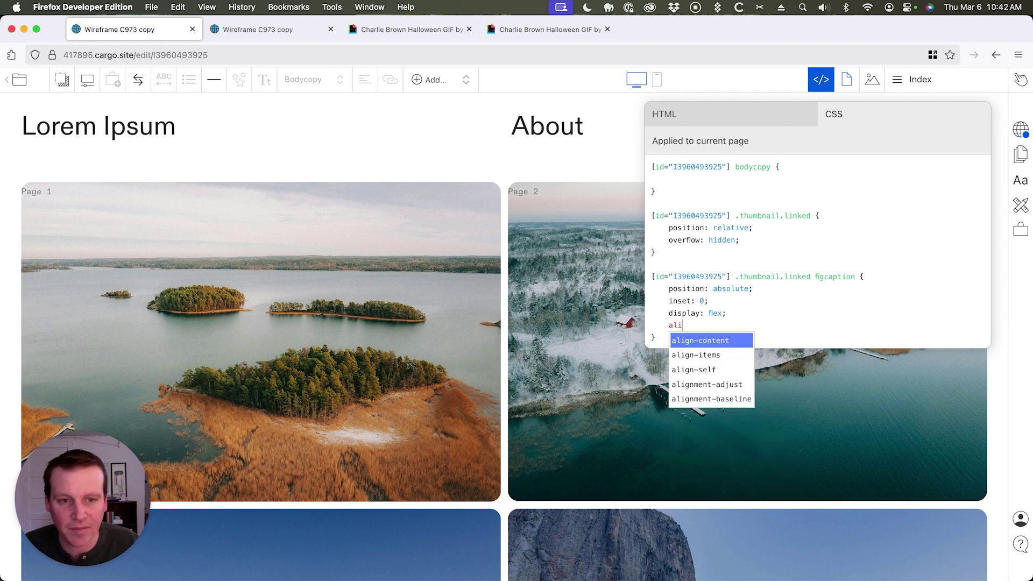
text(g)
Add align-items: flex-end and justify-content: space-between to the figcaption rule.
key(Down)
key(Return)
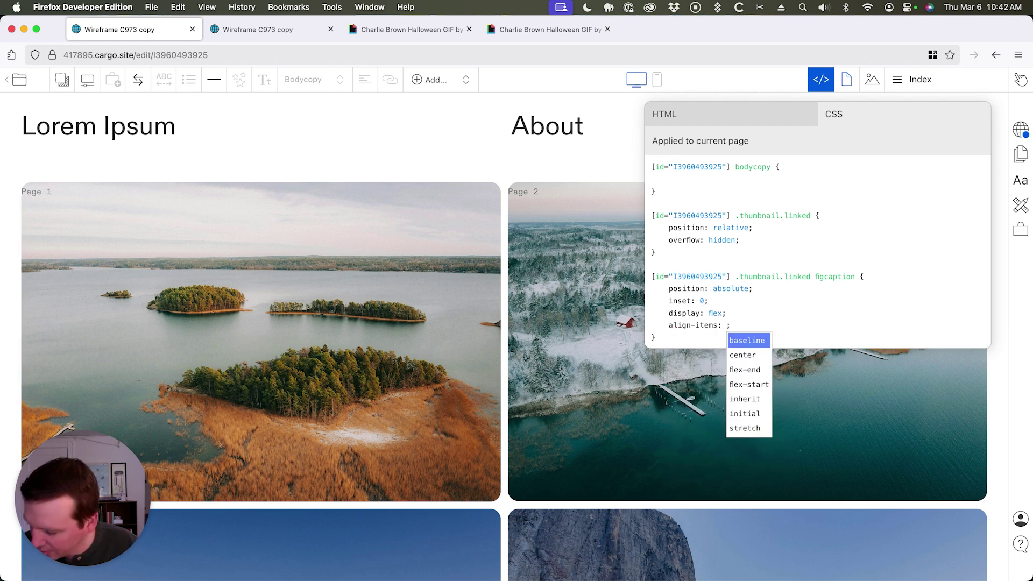
text(f)
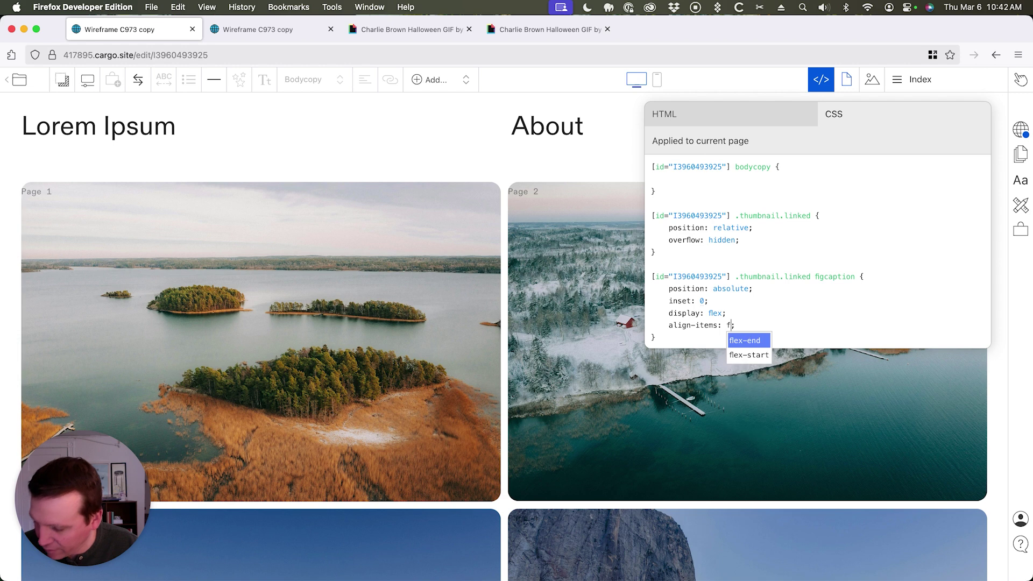
text(le)
key(Return)
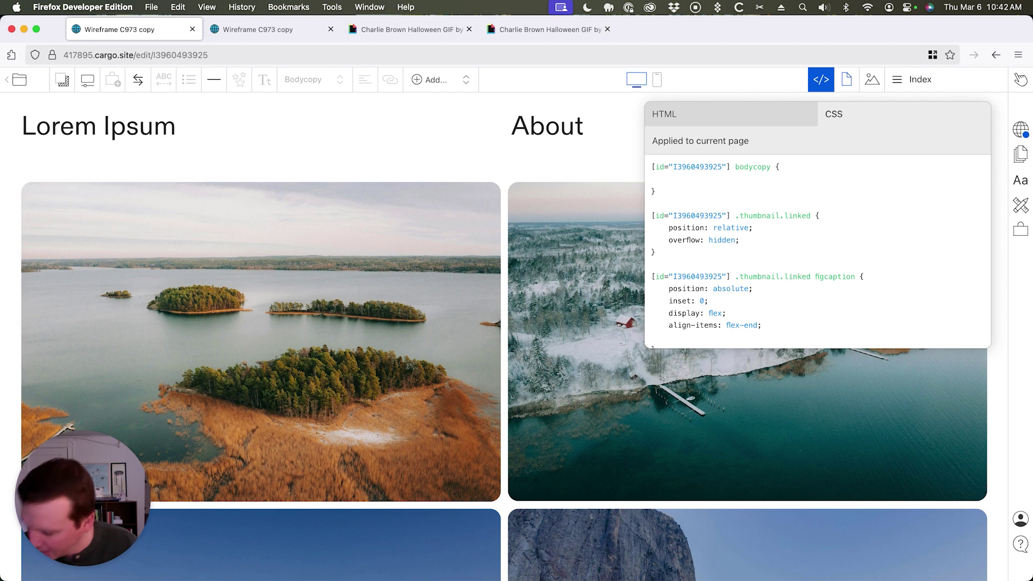
key(Return)
text(just)
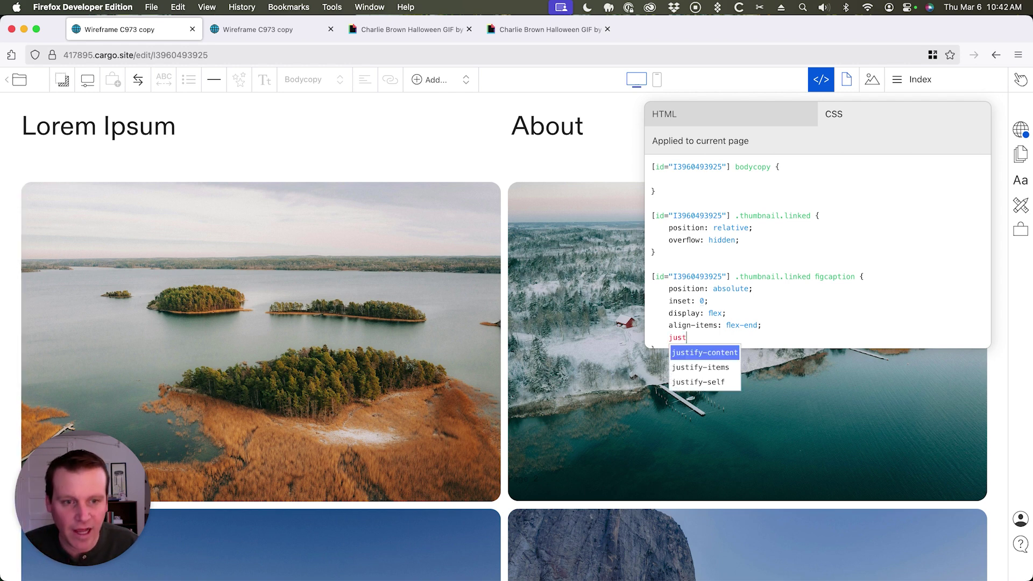
key(Return)
text(sp)
key(Down)
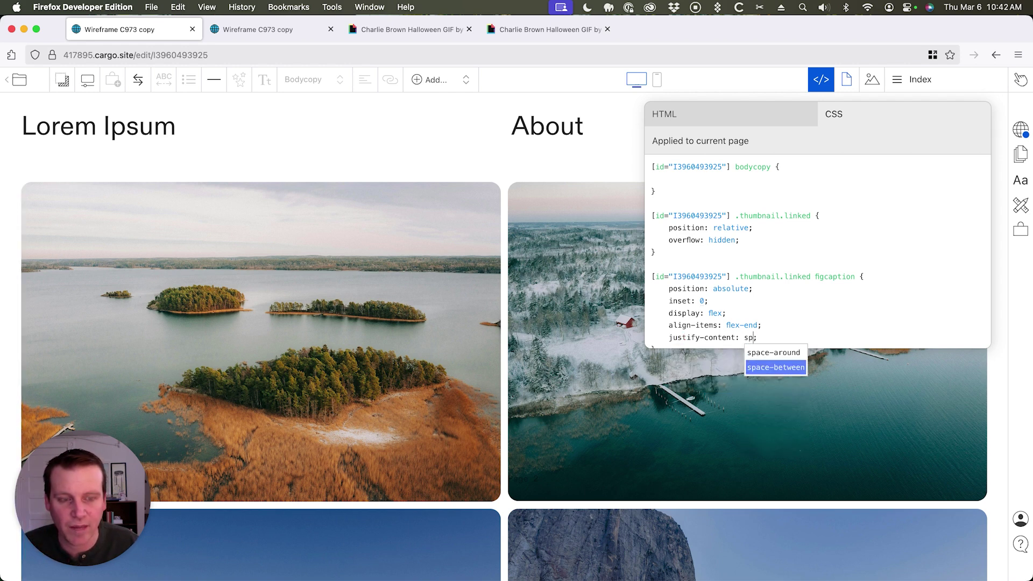
key(Return)
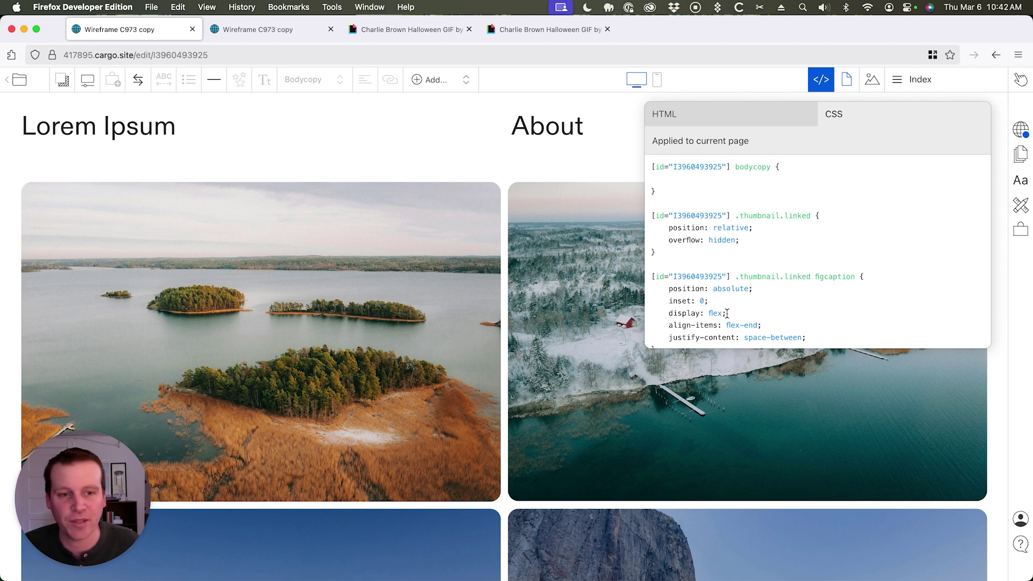
scroll(728, 313, down, 1)
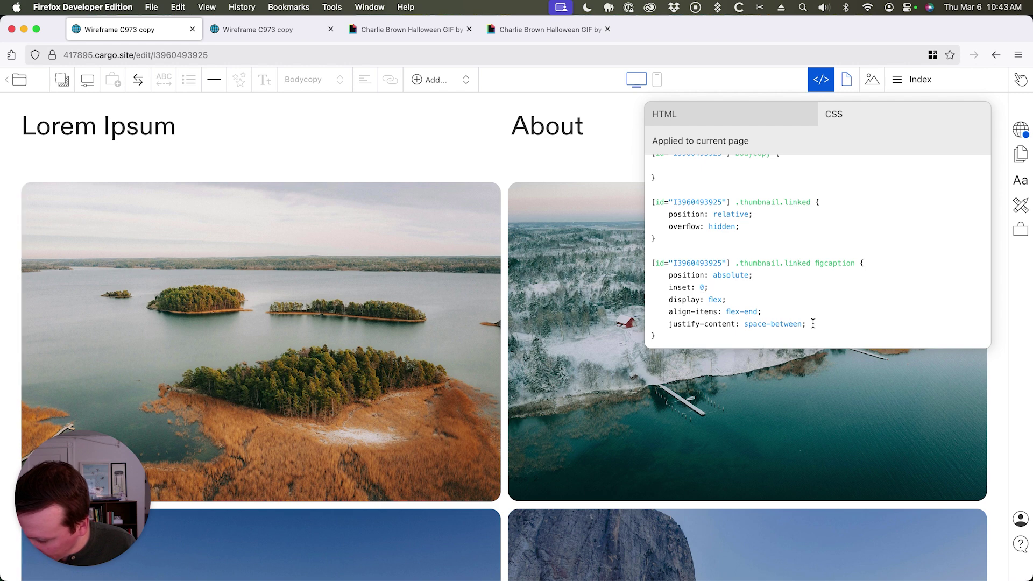
Add color: white and padding: 2rem to the figcaption rule.
key(Return)
text(color: )
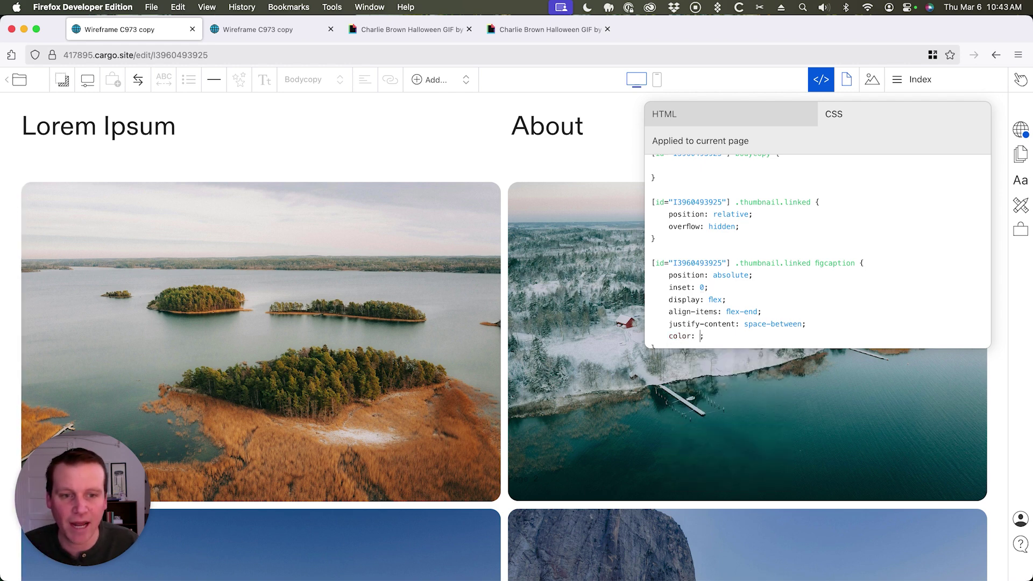
text(white;)
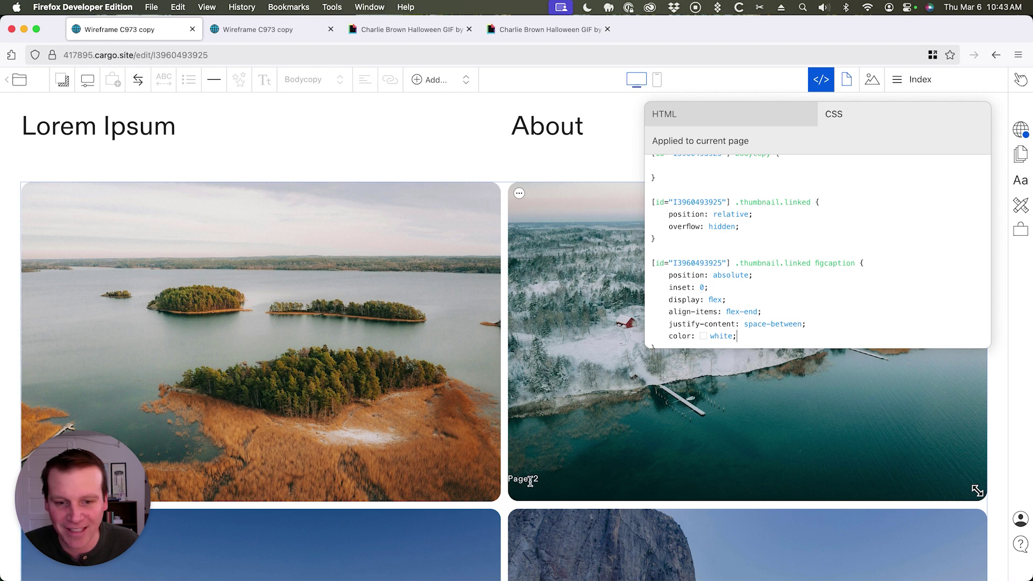
mouse_move(747, 420)
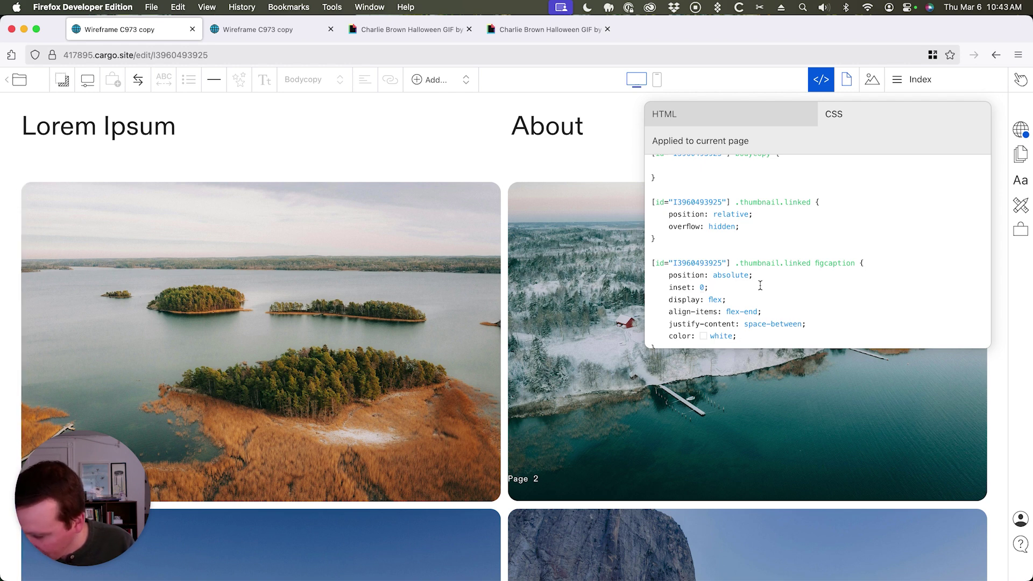
key(Return)
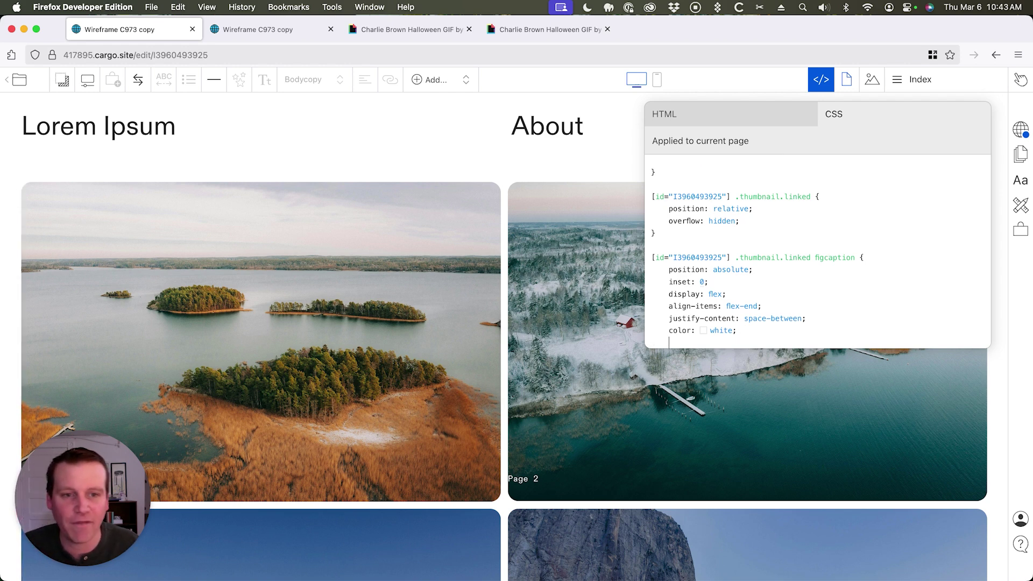
scroll(754, 284, down, 1)
text(pa)
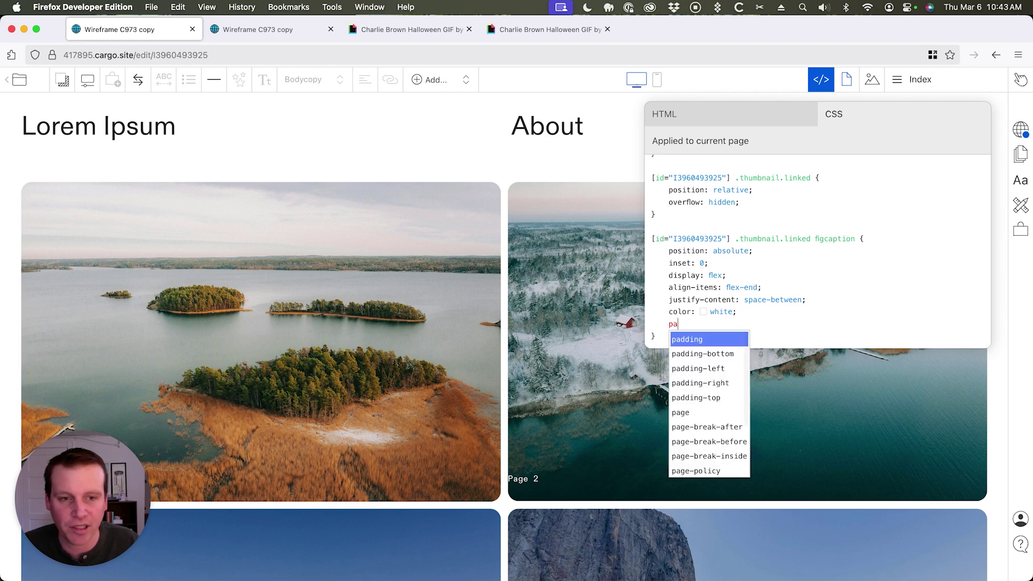
text(dd)
key(Return)
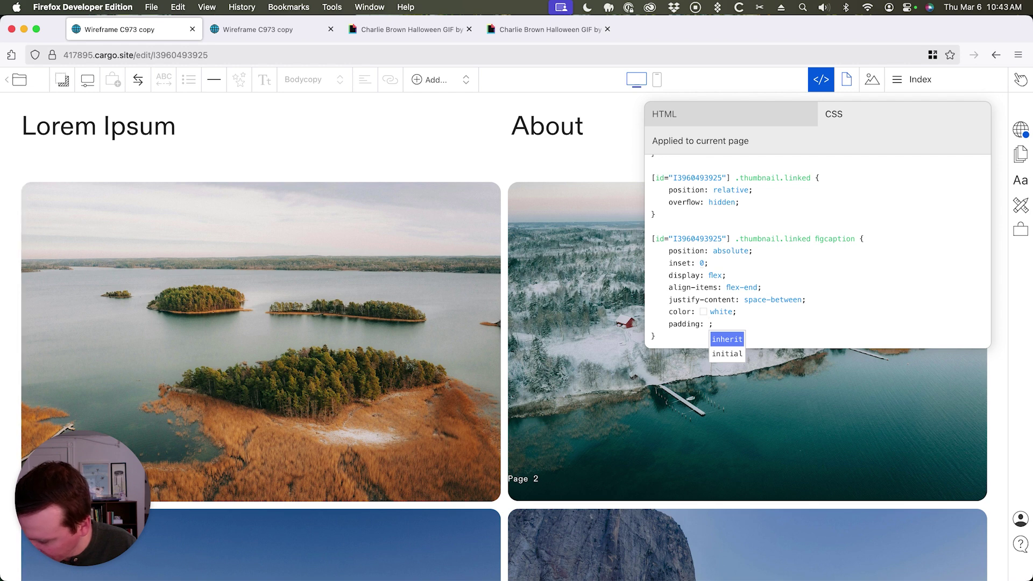
text(2rem)
key(Right)
key(Return)
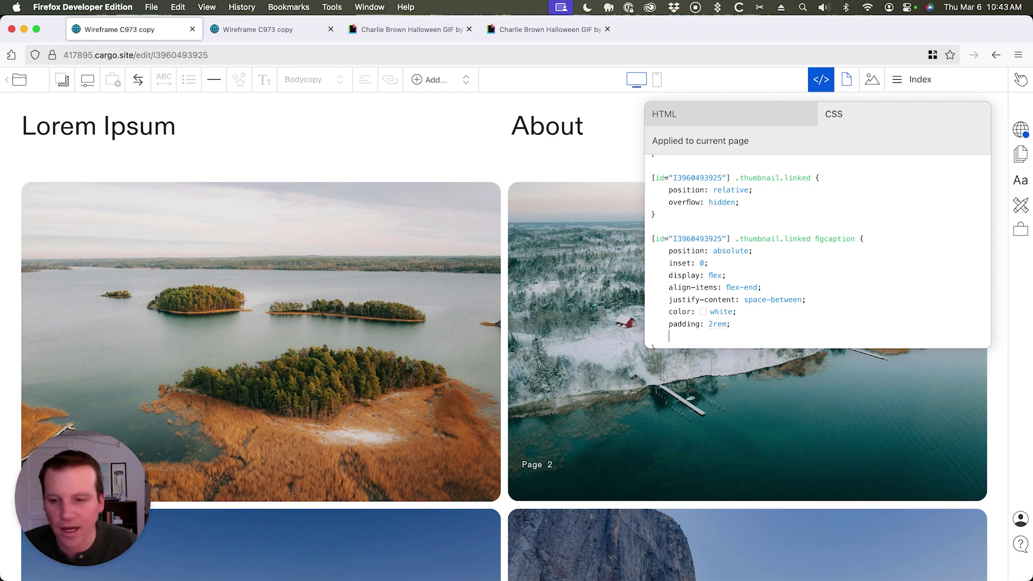
text(marg)
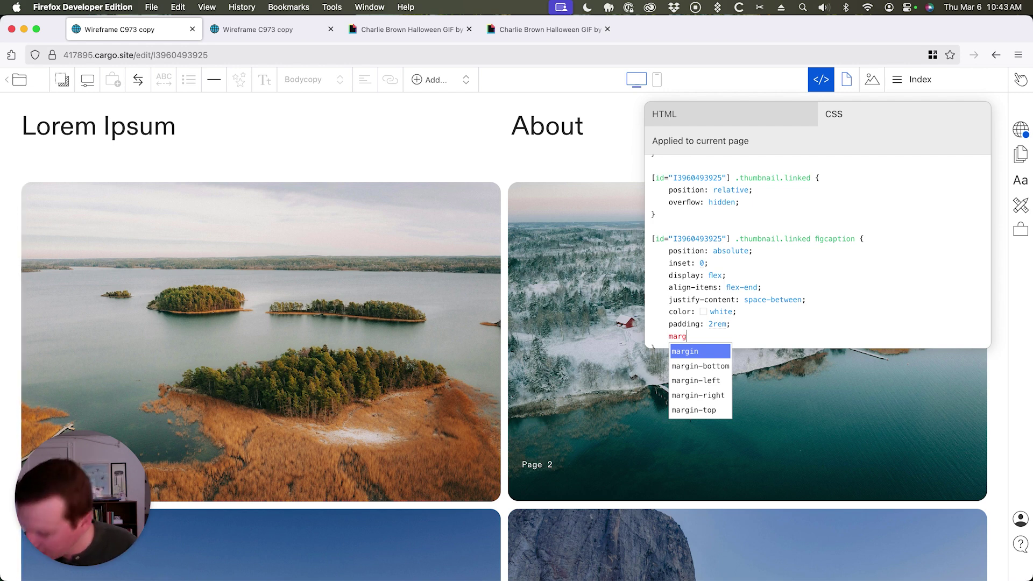
text(in)
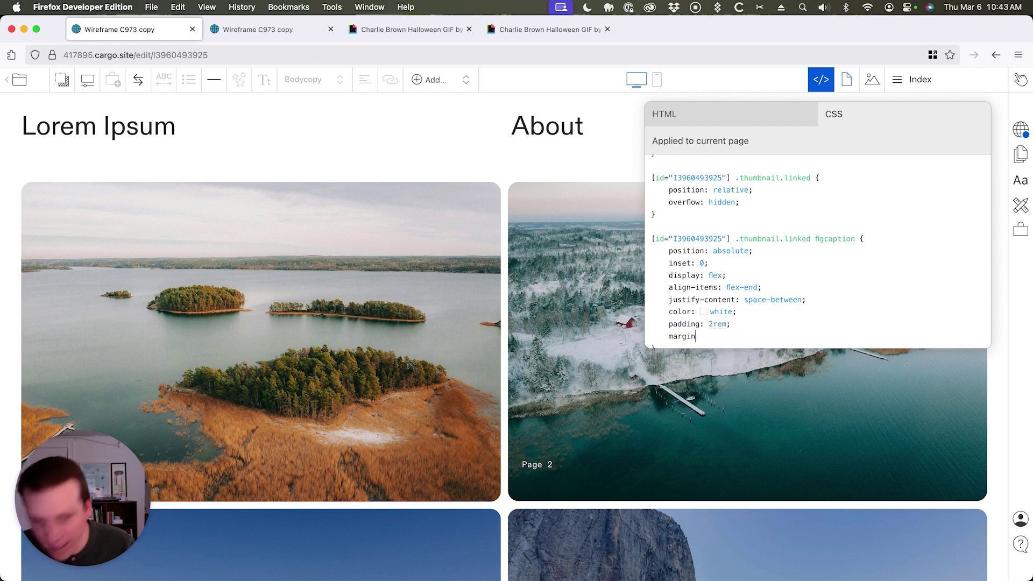
Add margin-top: 0 and margin-bottom: 0 to the figcaption rule.
key(Down)
key(Down)
key(Down)
key(Down)
key(Return)
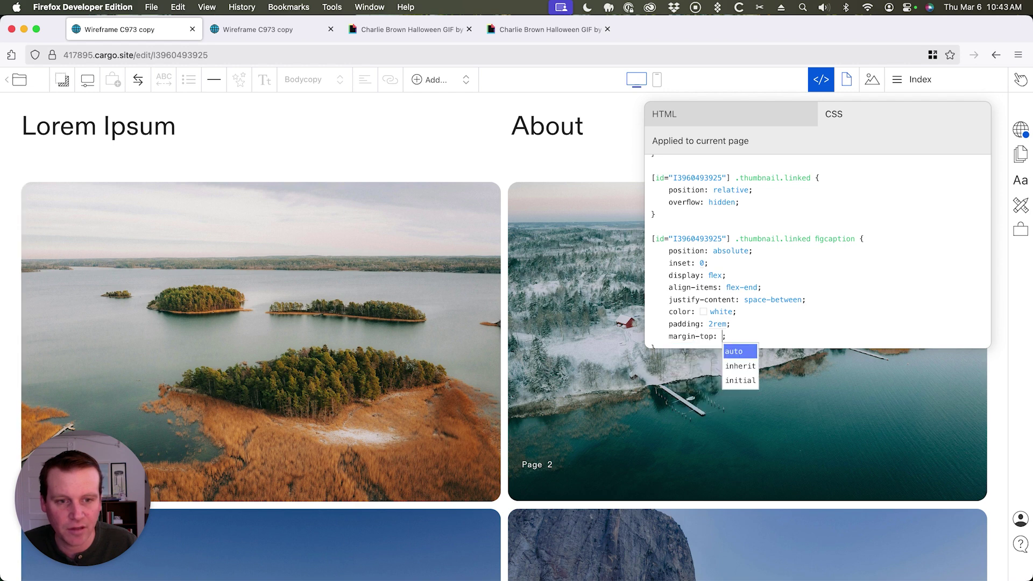
text(0;)
key(Return)
text(martgin)
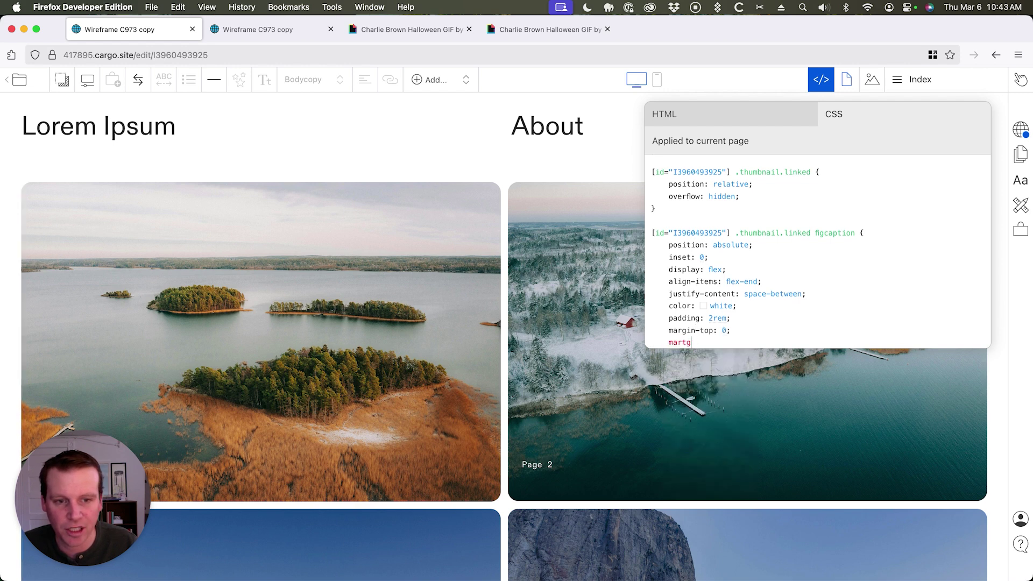
key(BackSpace)
key(BackSpace)
text(gi)
key(Down)
key(Return)
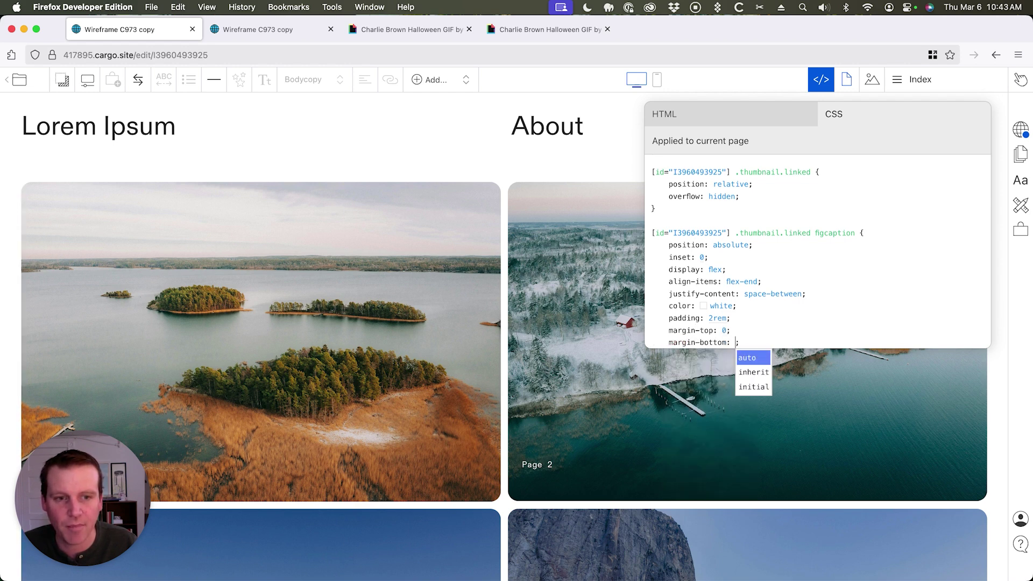
text(0)
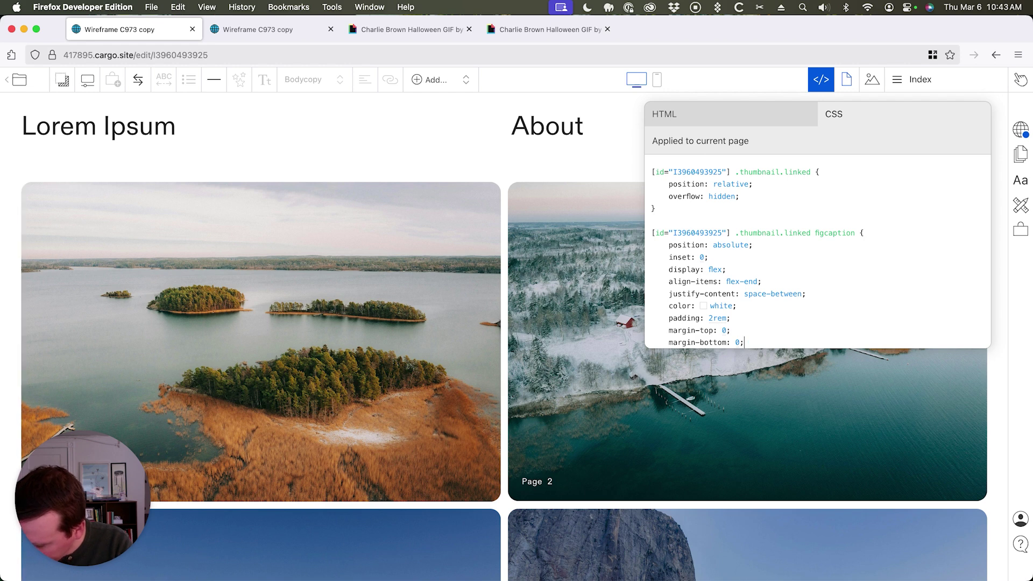
scroll(817, 250, down, 1)
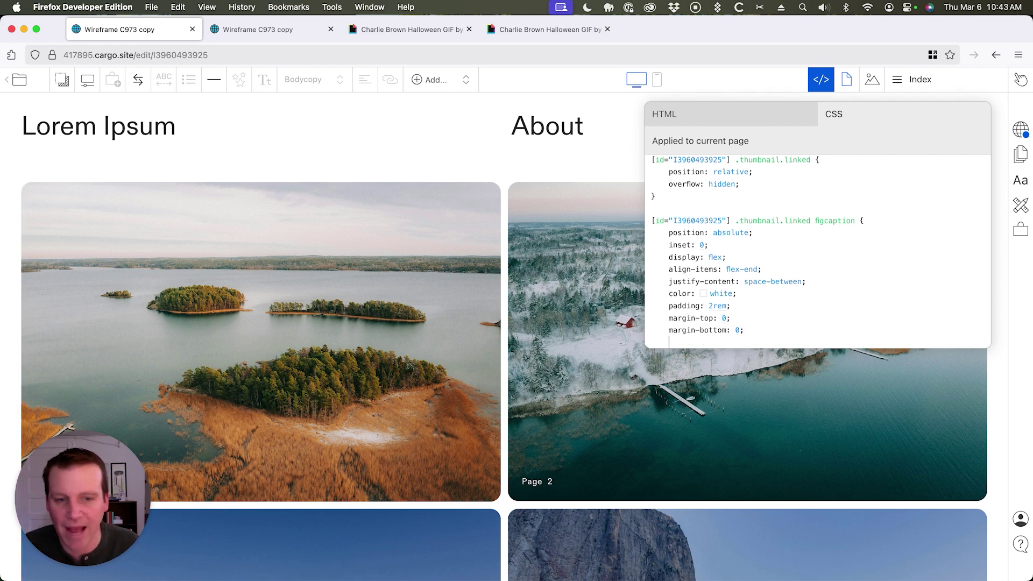
Add background: rgba(0,0,0,.2) to the figcaption rule, inserting the missing decimal point.
key(Return)
text(backgro)
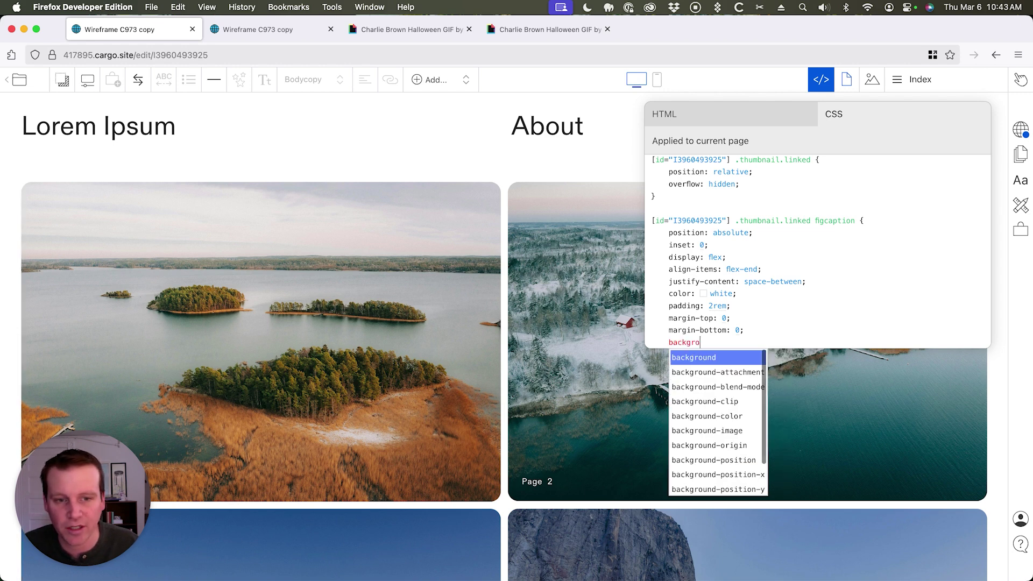
text(und: )
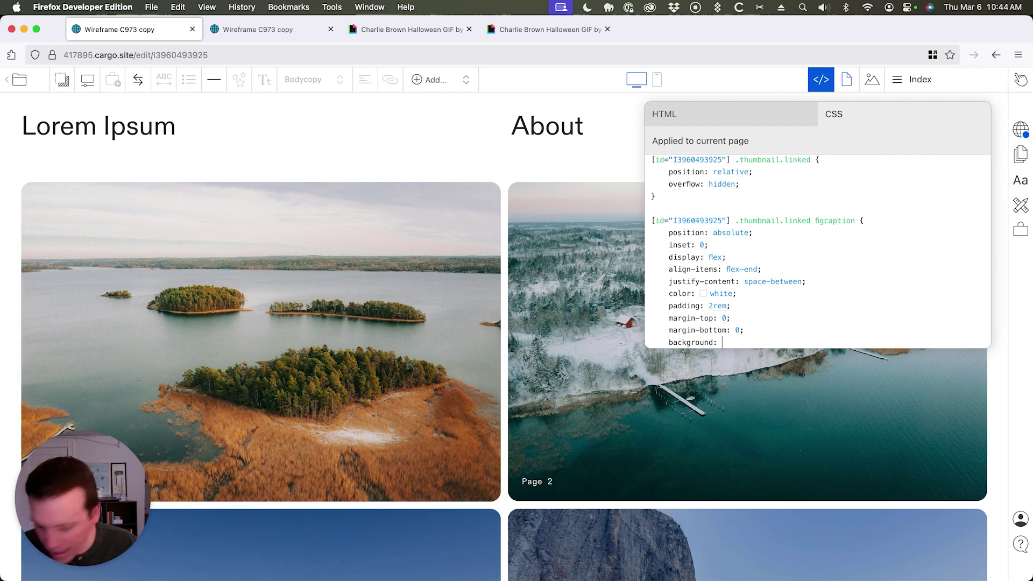
text(rg)
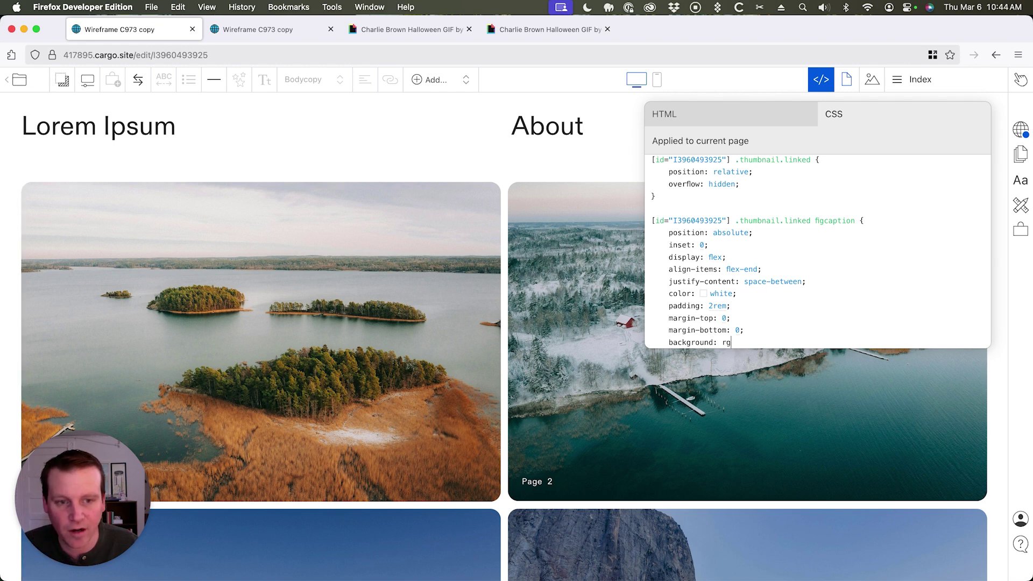
text(ba(0,0,0)
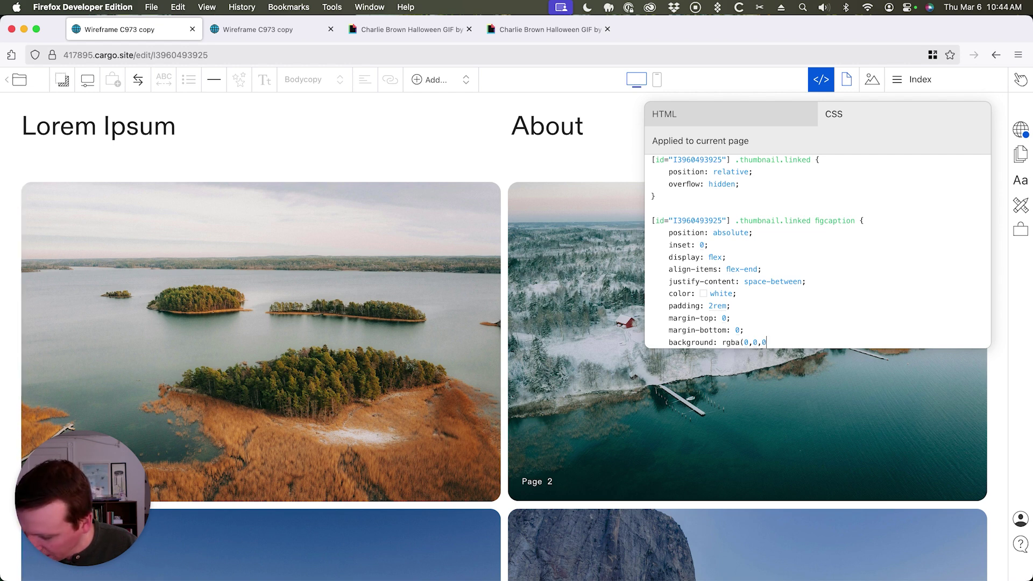
text(,.2);)
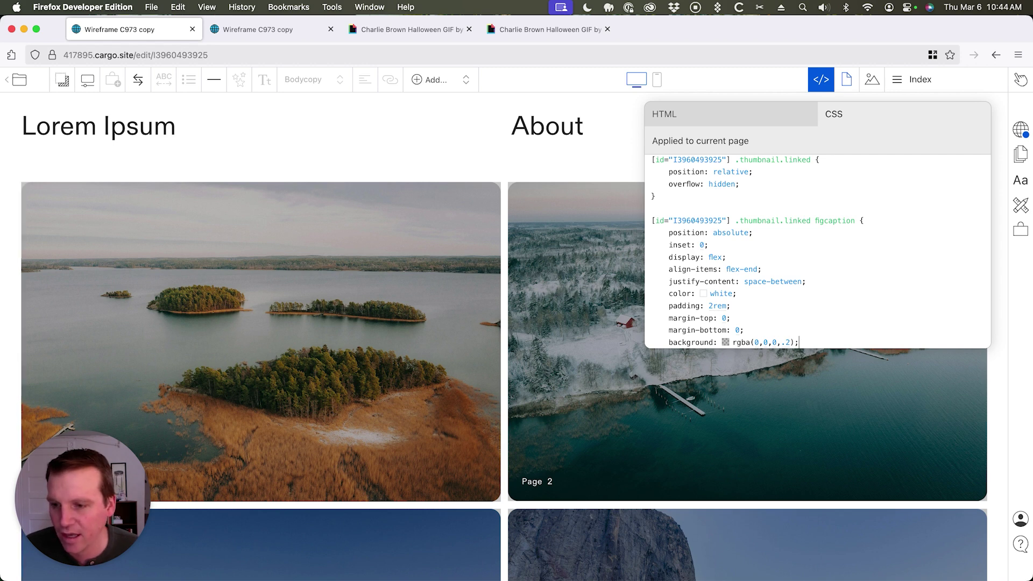
click(784, 344)
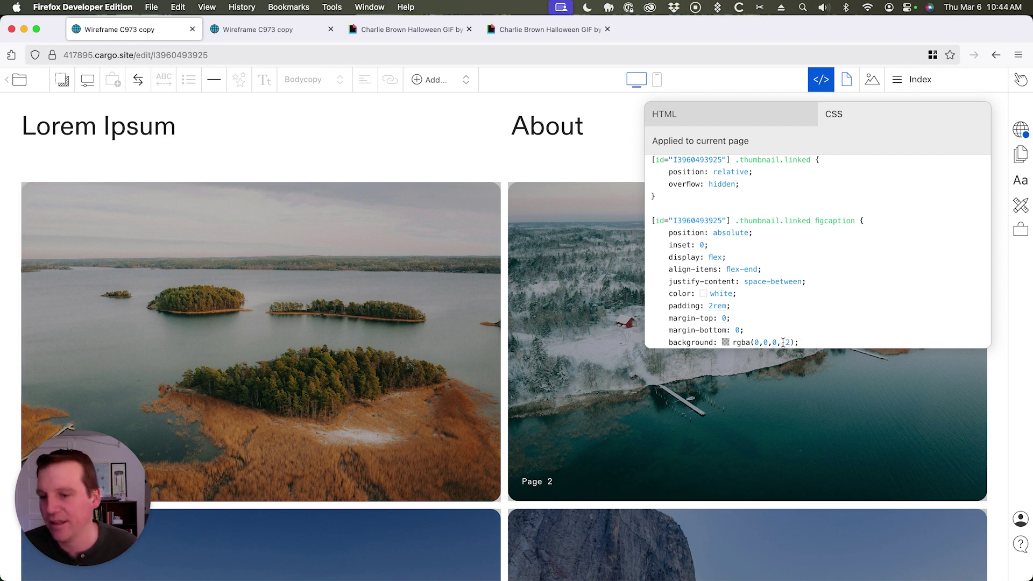
text(.)
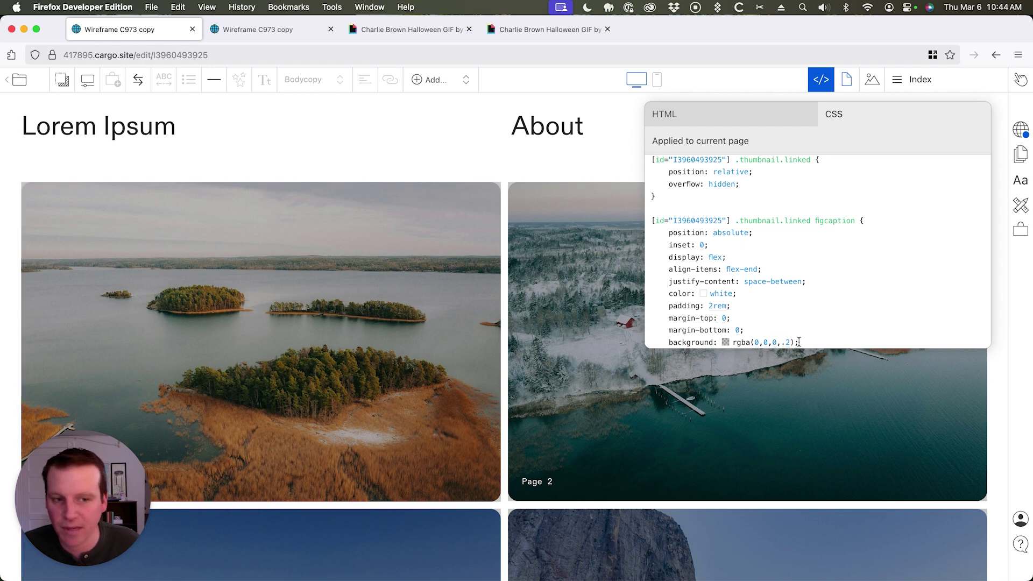
scroll(755, 340, down, 1)
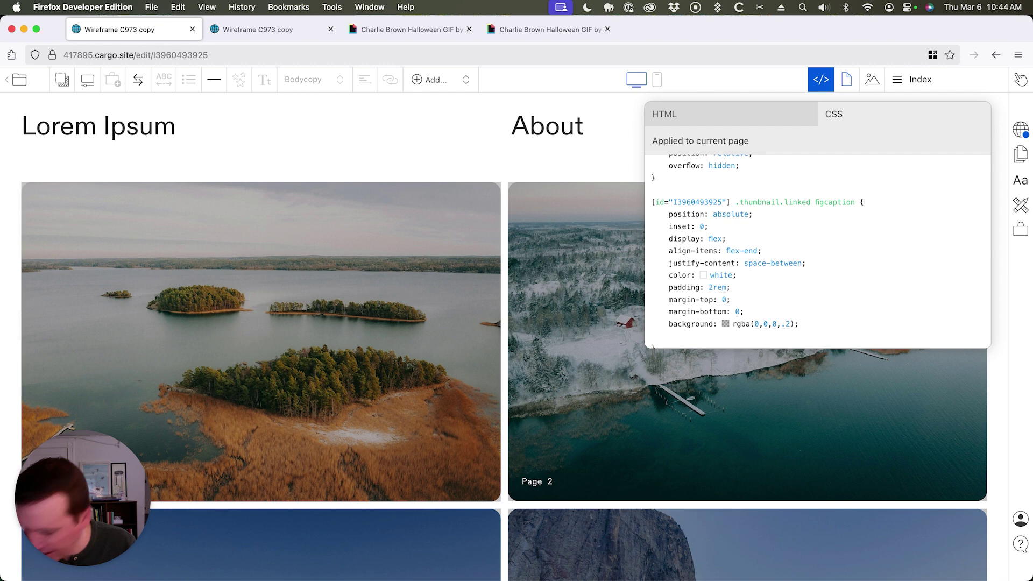
text(border-r)
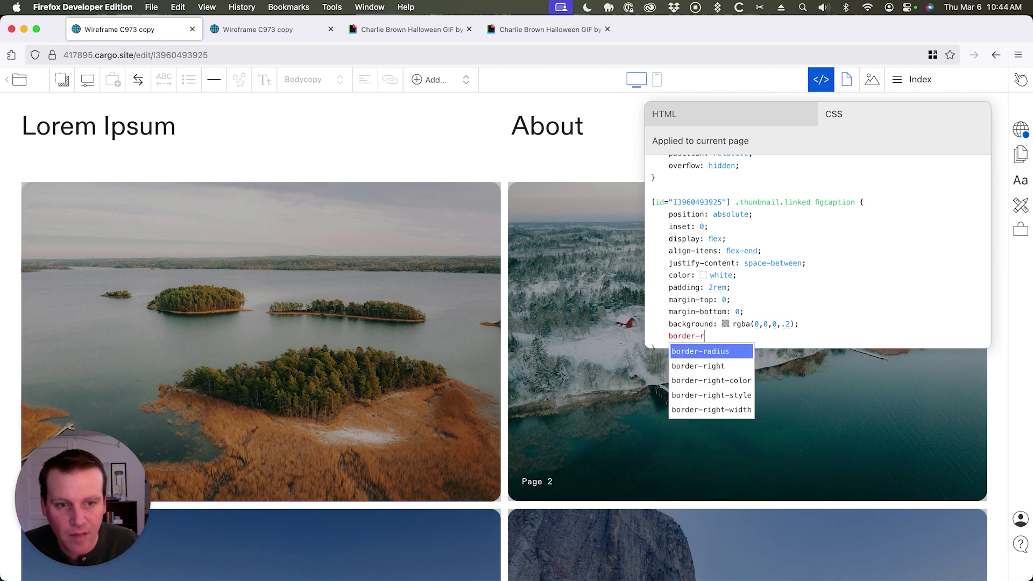
Add border-radius: 1.5rem to the .thumbnail.linked figcaption rule.
key(Return)
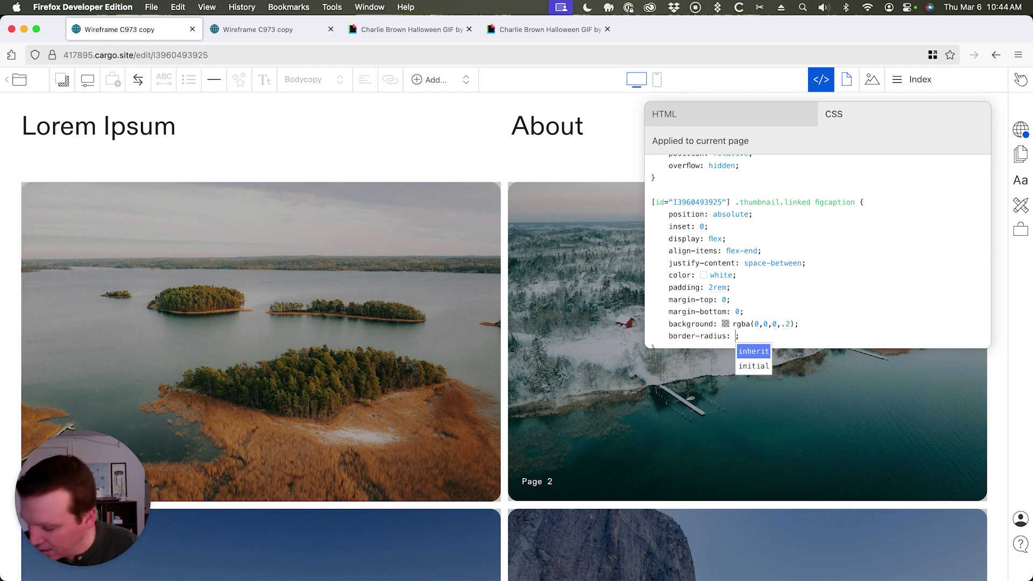
text(1.5rem)
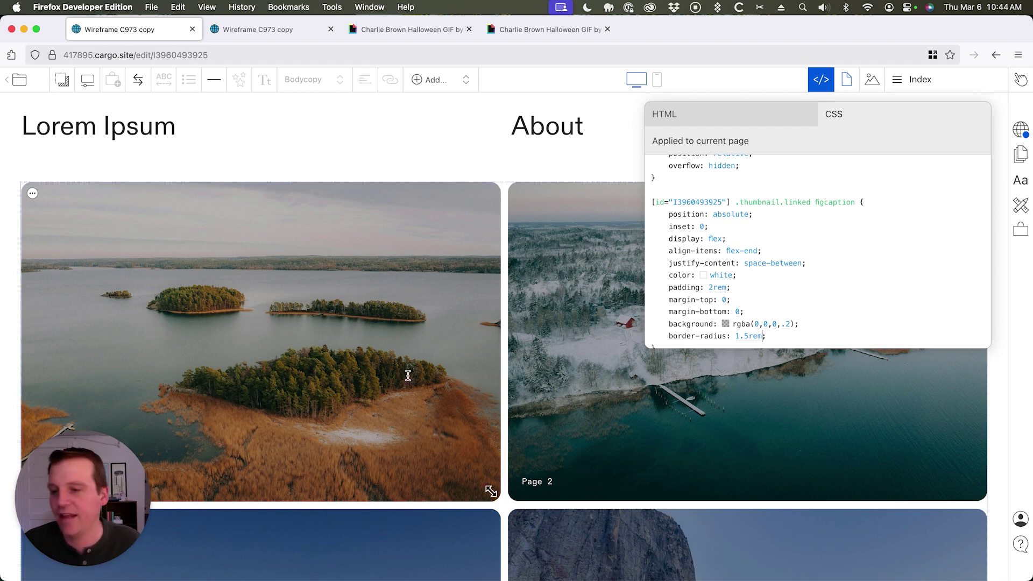
mouse_move(666, 452)
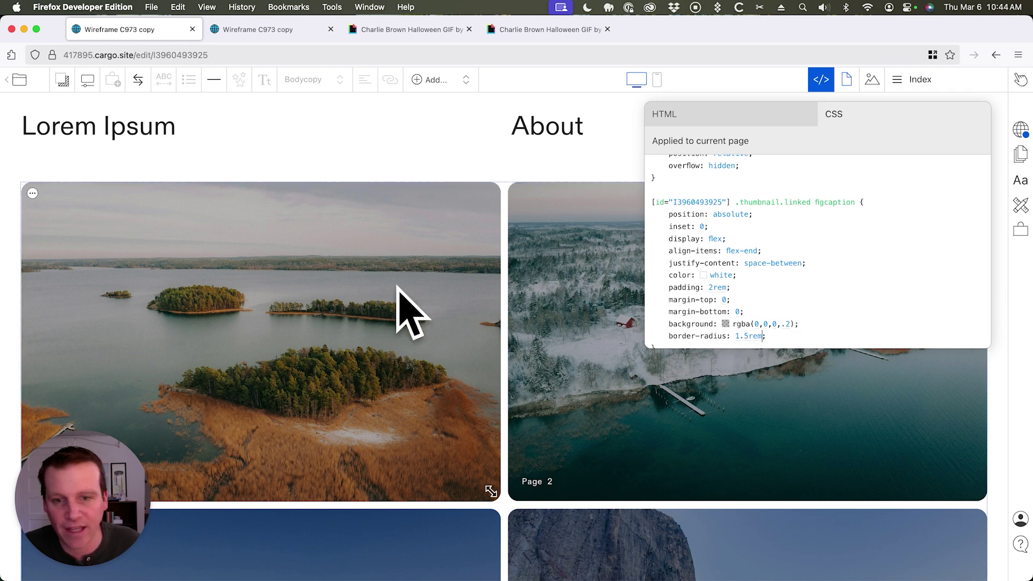
mouse_move(665, 420)
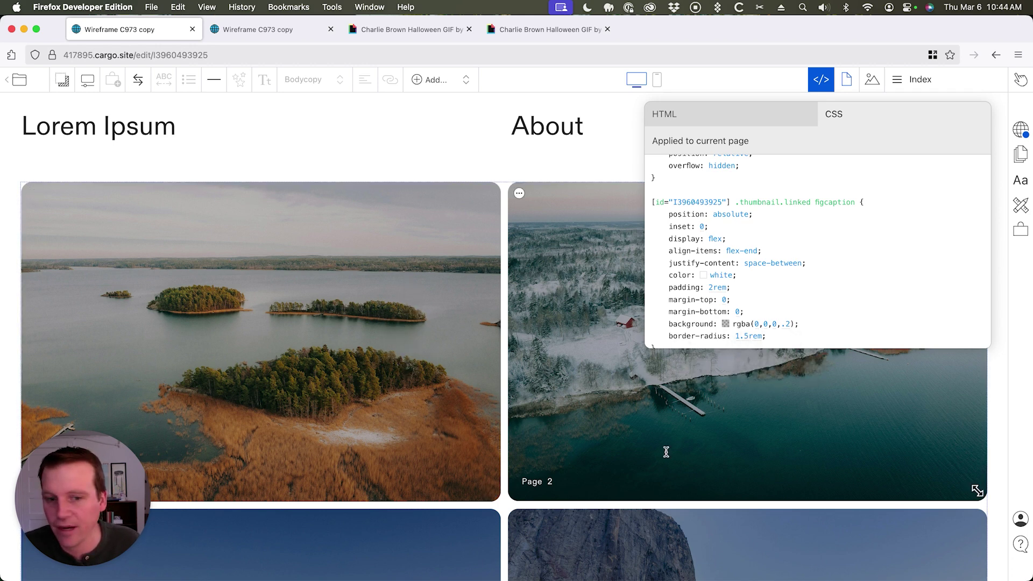
scroll(611, 448, down, 5)
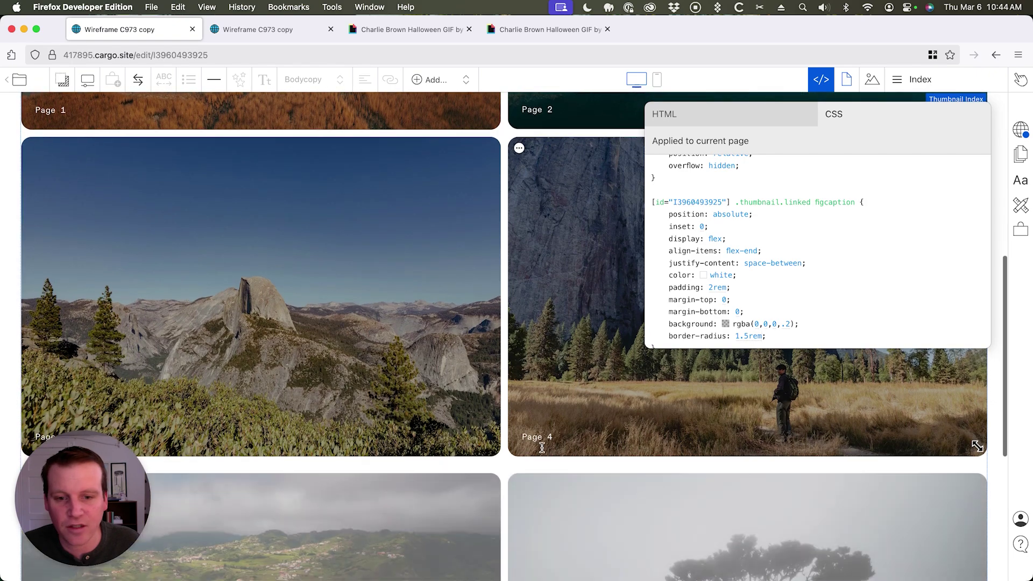
scroll(474, 429, down, 4)
scroll(544, 393, up, 7)
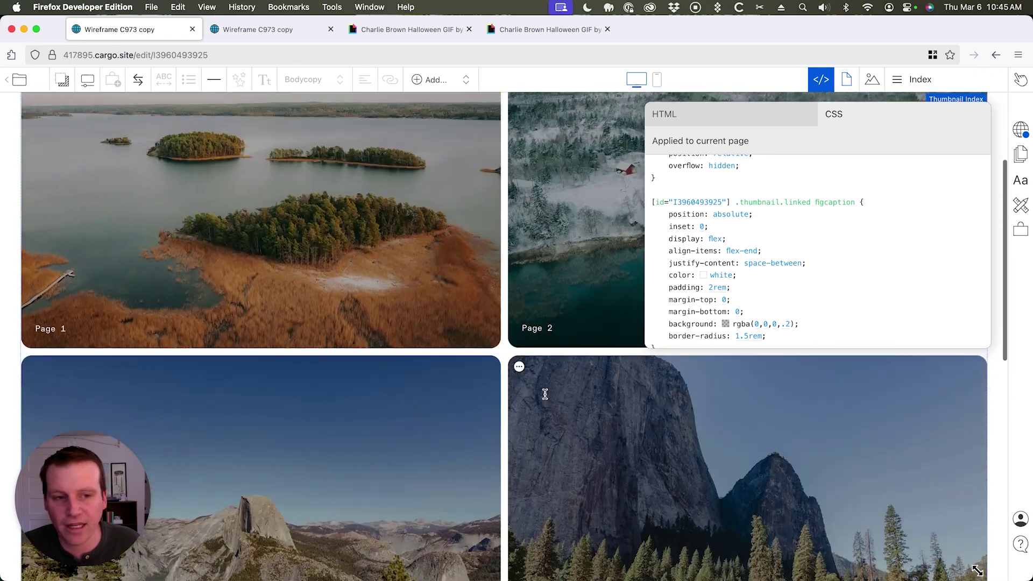
scroll(544, 393, up, 2)
scroll(345, 330, up, 1)
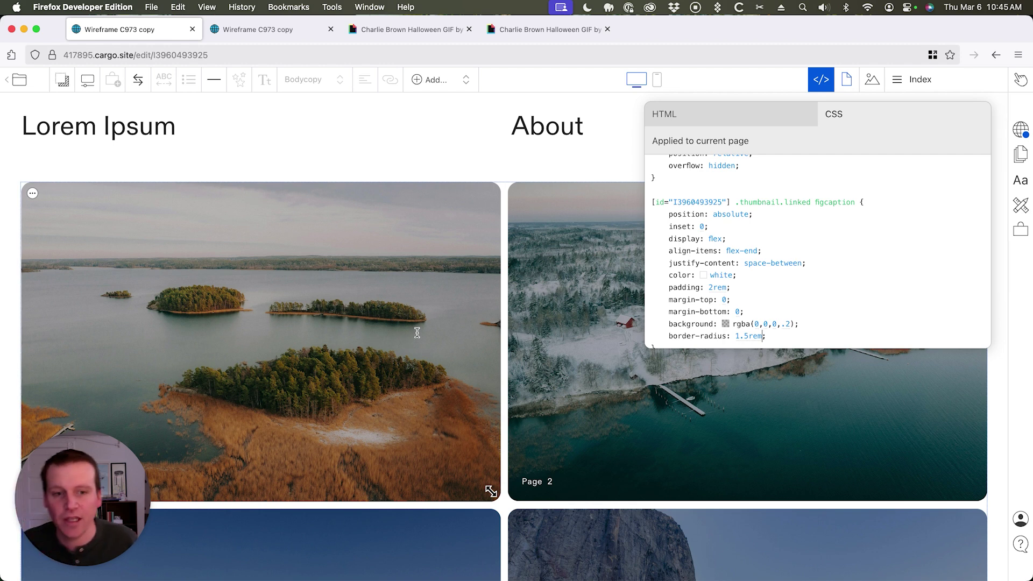
scroll(874, 339, down, 1)
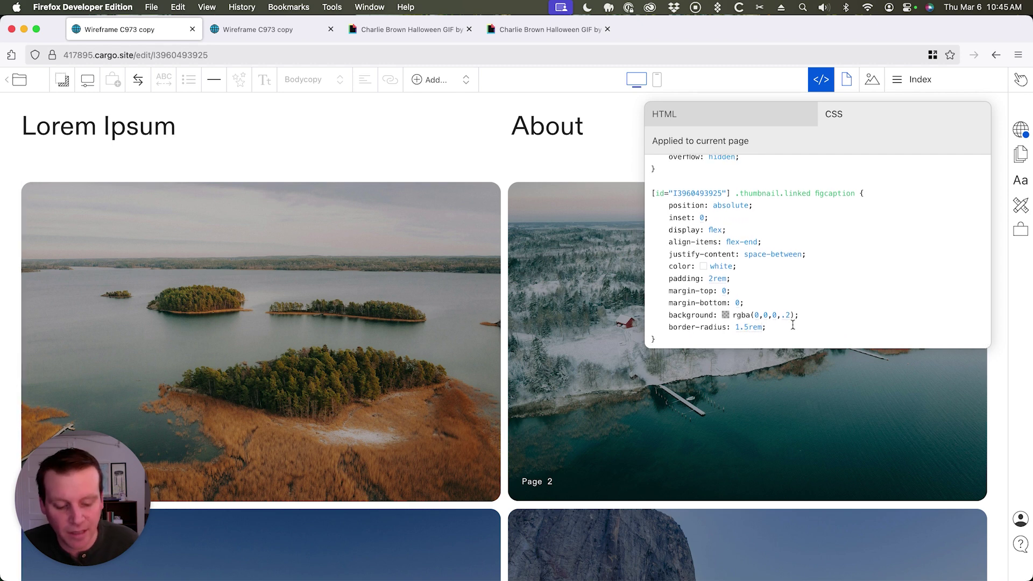
text(op)
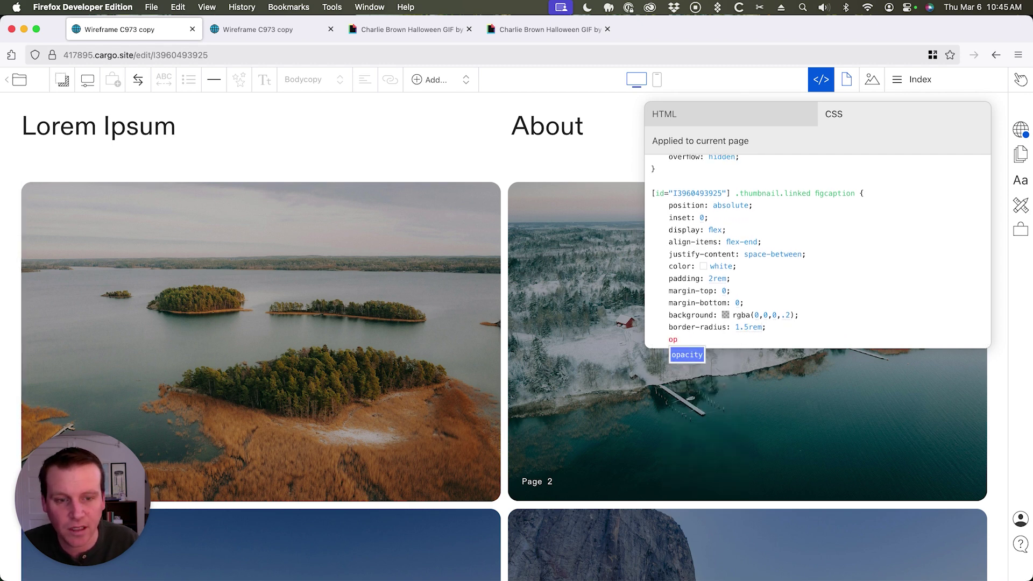
Add opacity: 0 to the figcaption rule, then select the rule's selector.
key(Return)
text(0;)
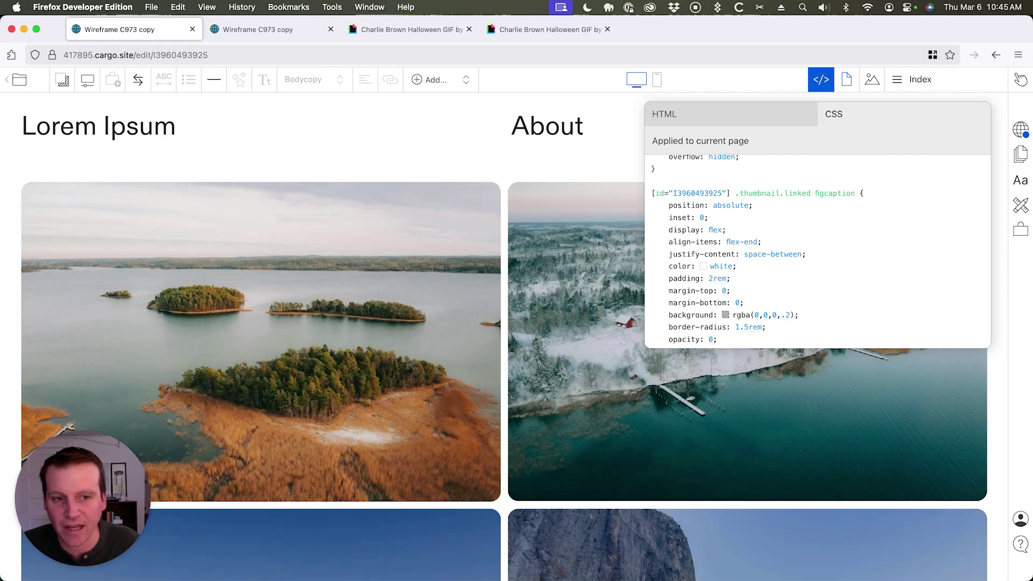
click(750, 339)
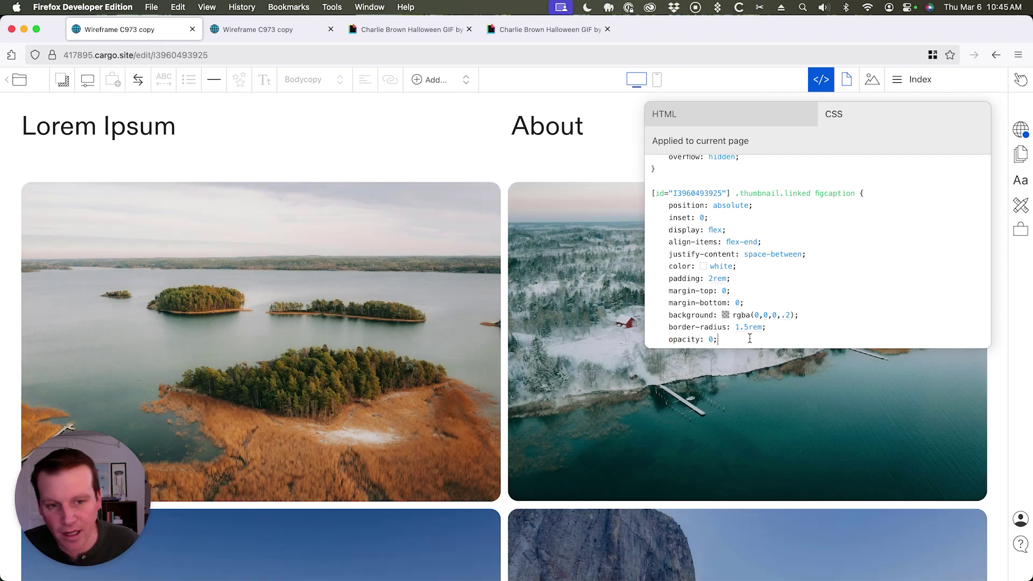
scroll(751, 338, down, 1)
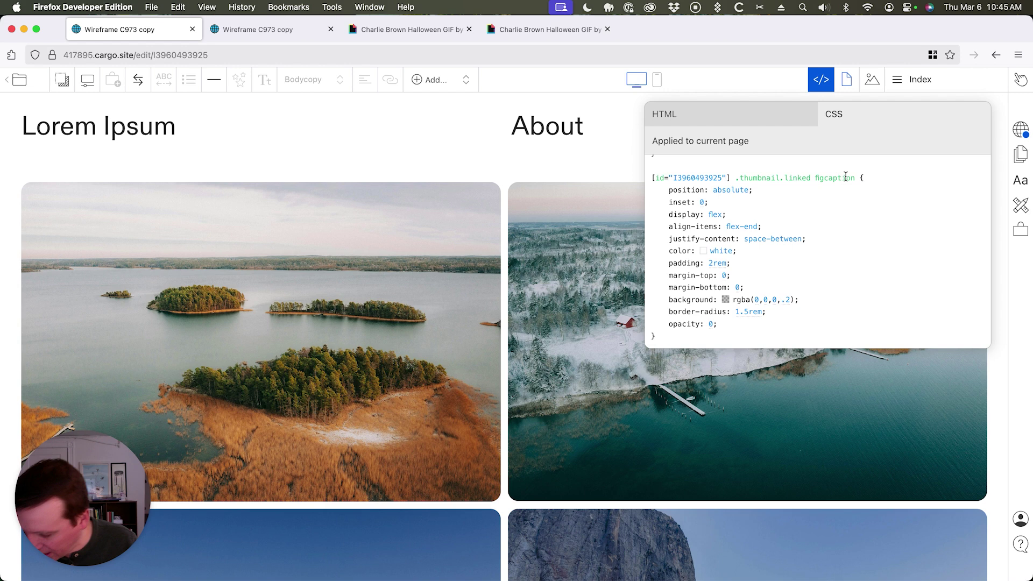
drag(854, 178, 730, 180)
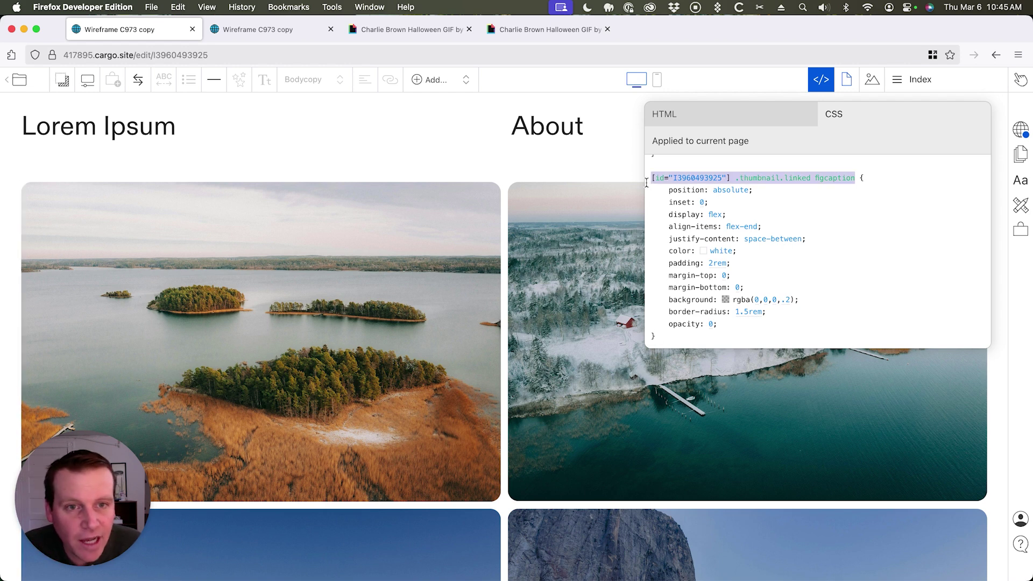
Add a .thumbnail.linked:hover figcaption rule that sets opacity: 1.
click(683, 333)
key(Return)
key(Return)
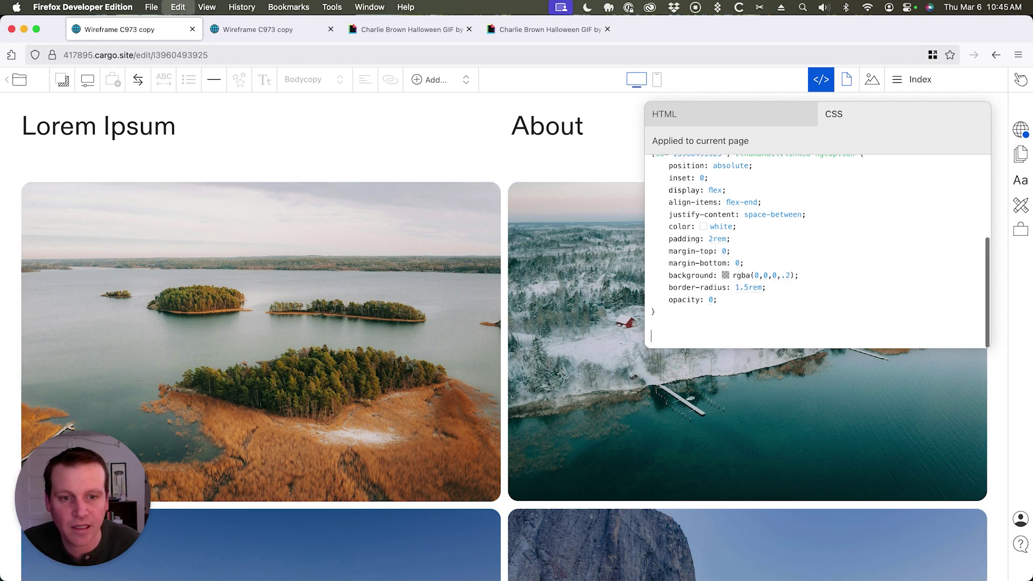
key(super+v)
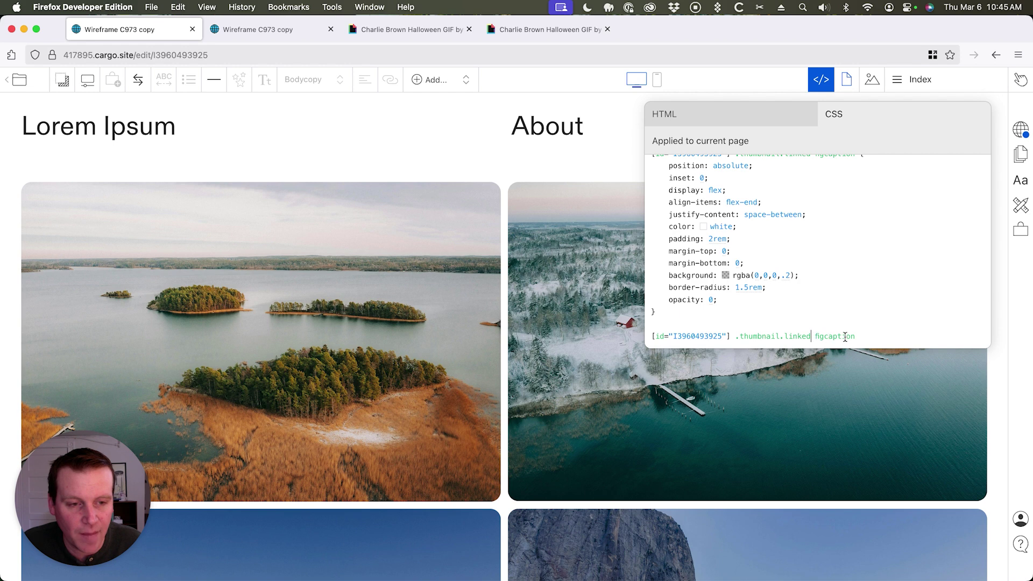
click(811, 337)
text(:hover)
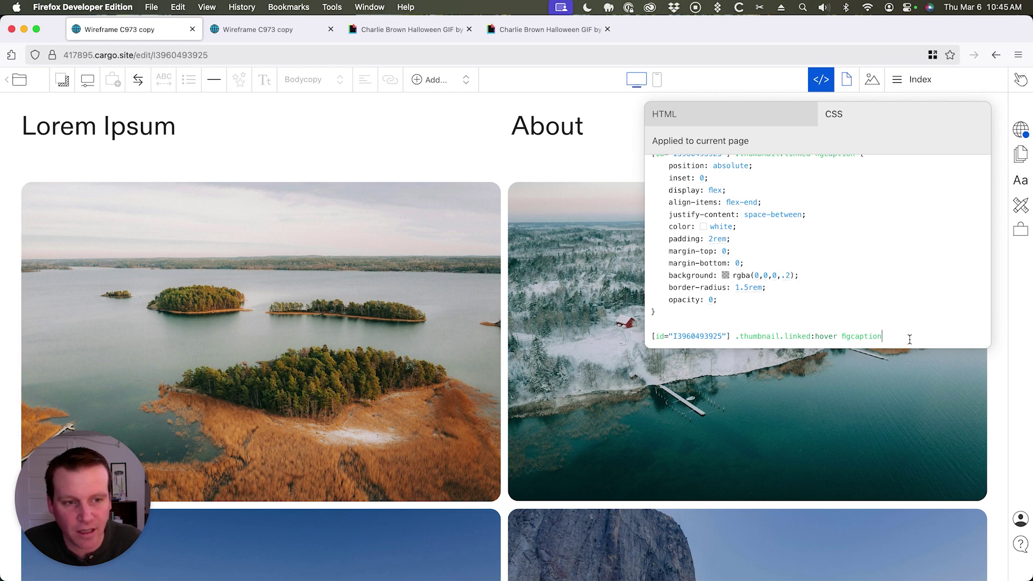
text({)
key(Return)
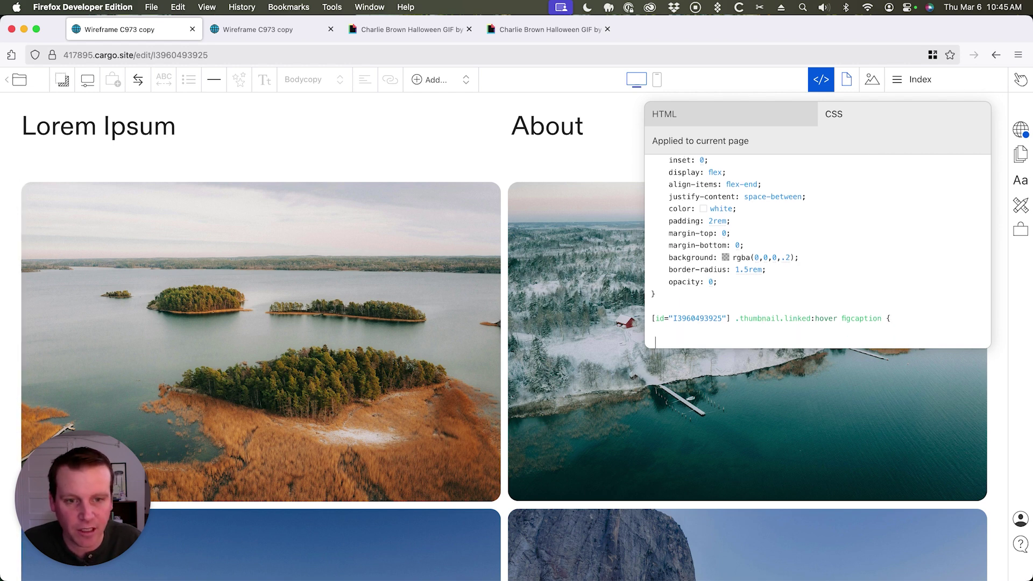
text(op)
key(Return)
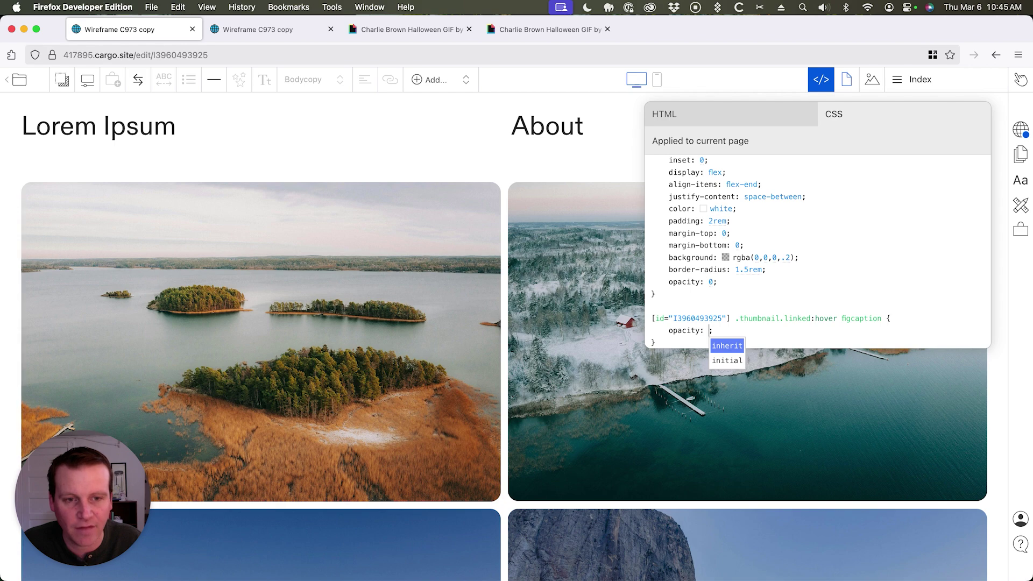
text(1)
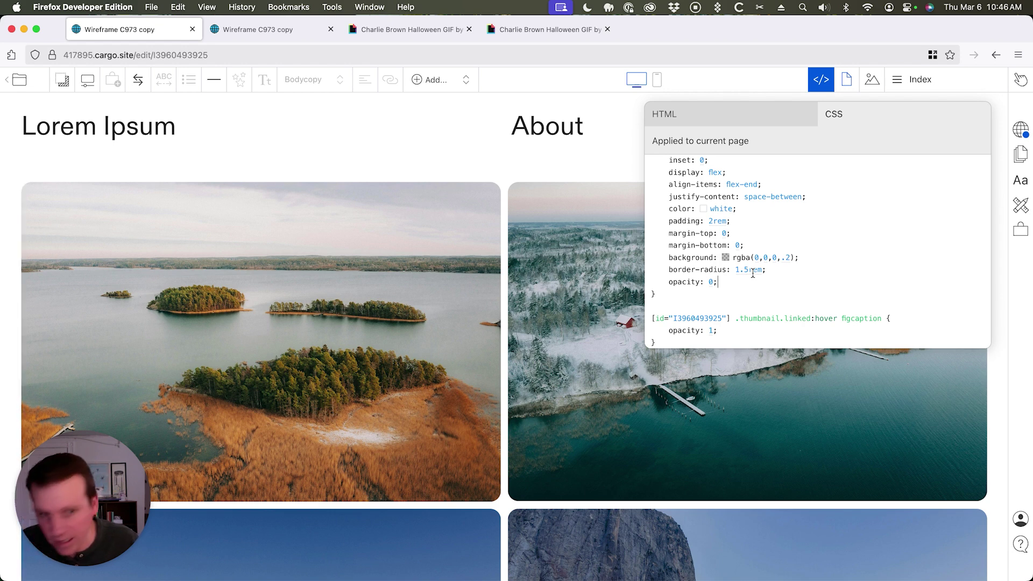
Add transition: opacity linear 400ms to the figcaption rule.
key(Return)
text(transition)
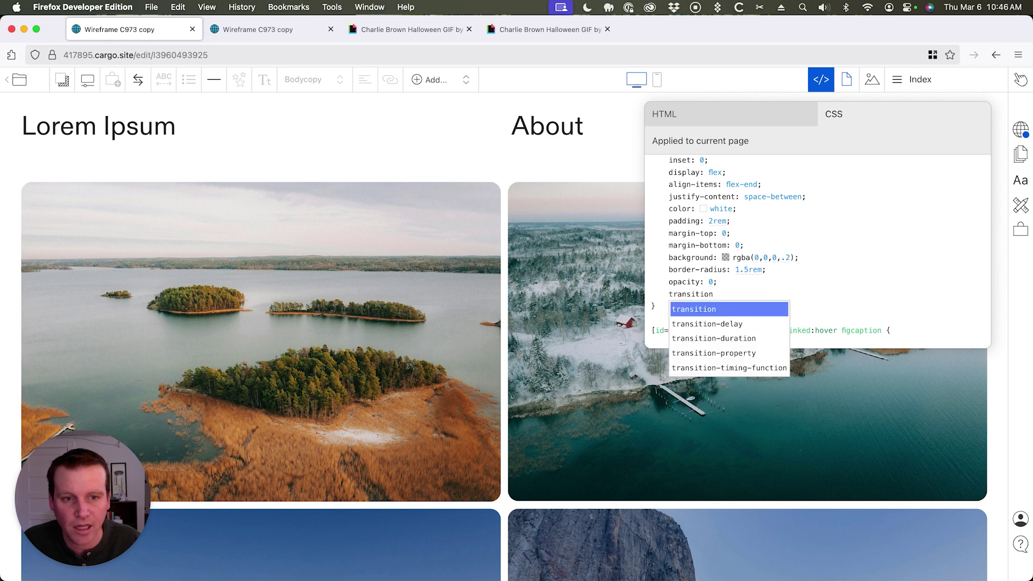
key(Return)
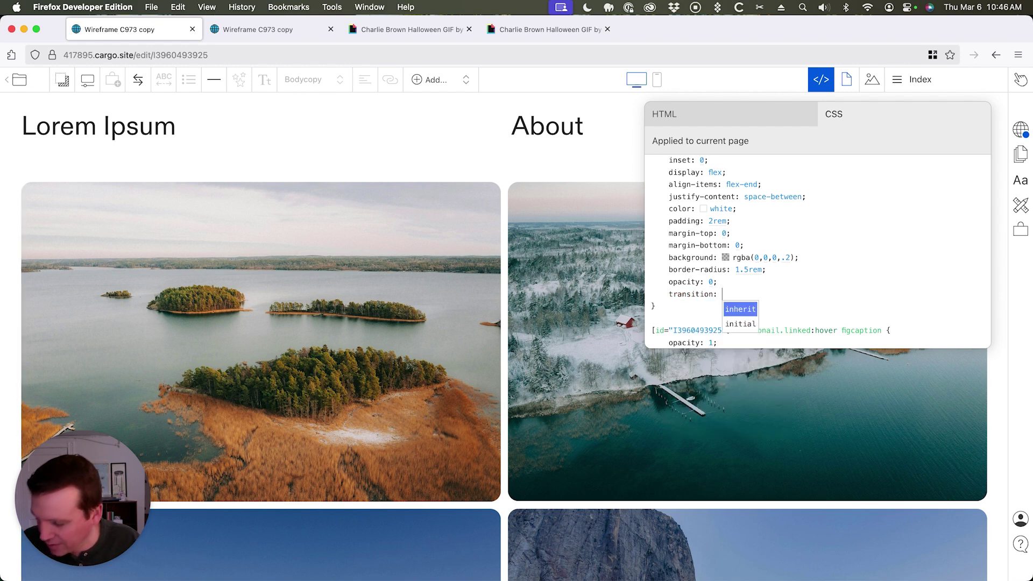
text(opacity linear)
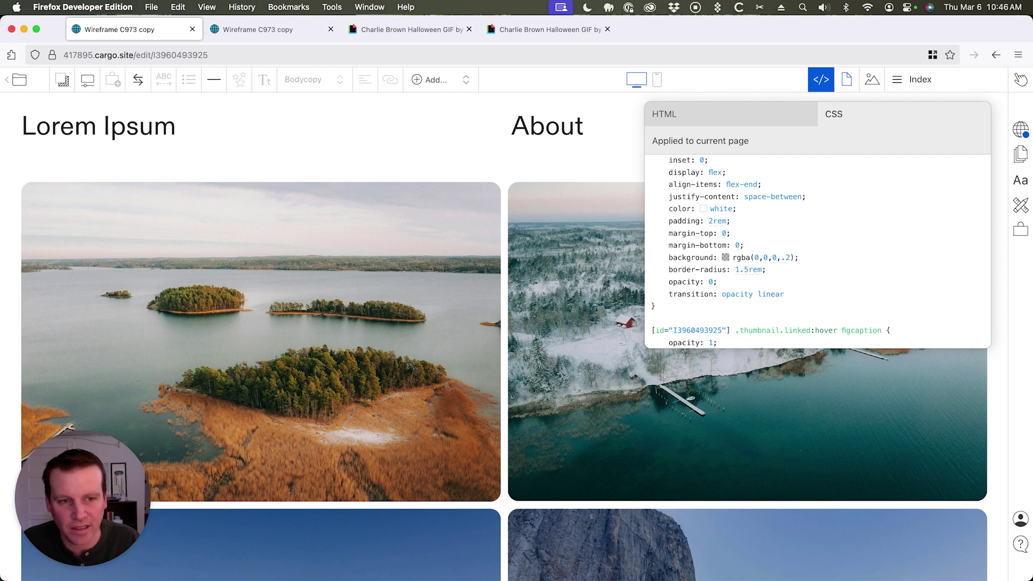
text( 400ms;)
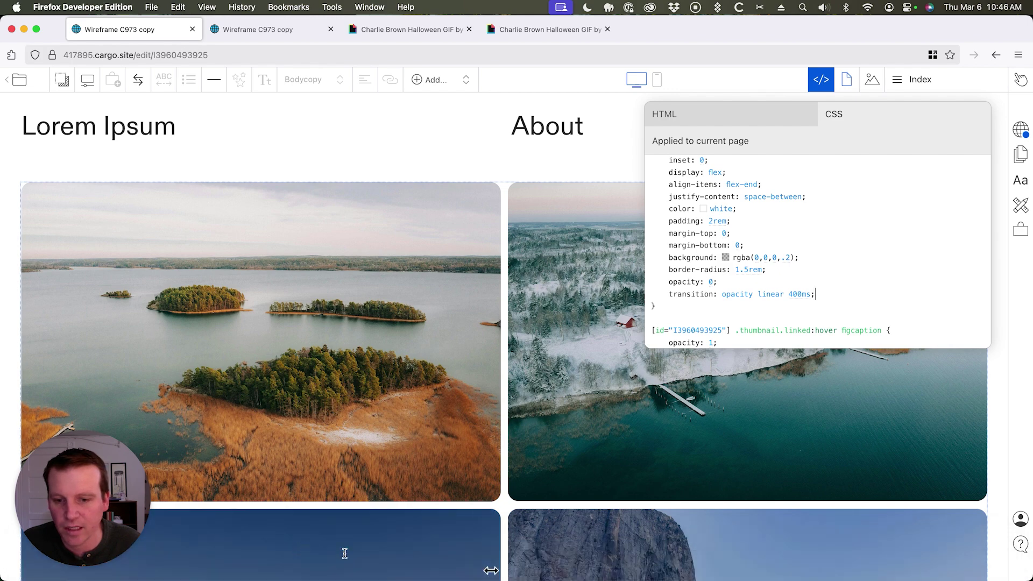
scroll(360, 267, down, 1)
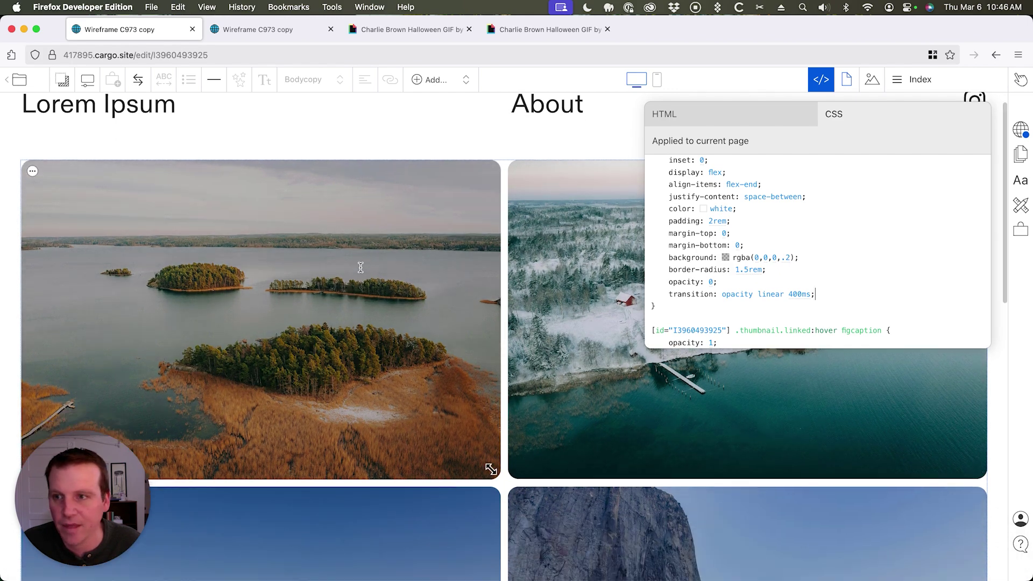
scroll(360, 268, down, 5)
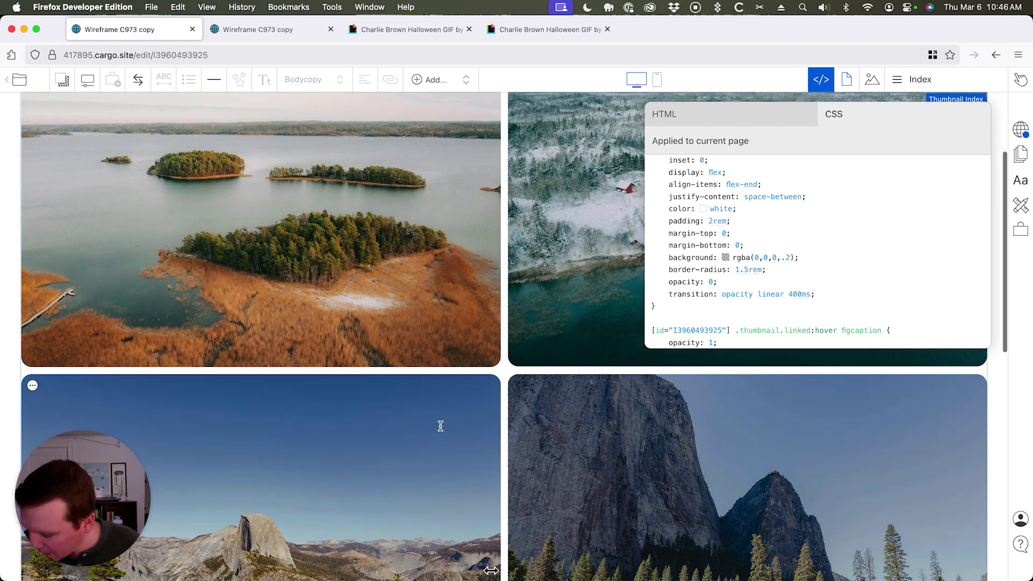
mouse_move(715, 420)
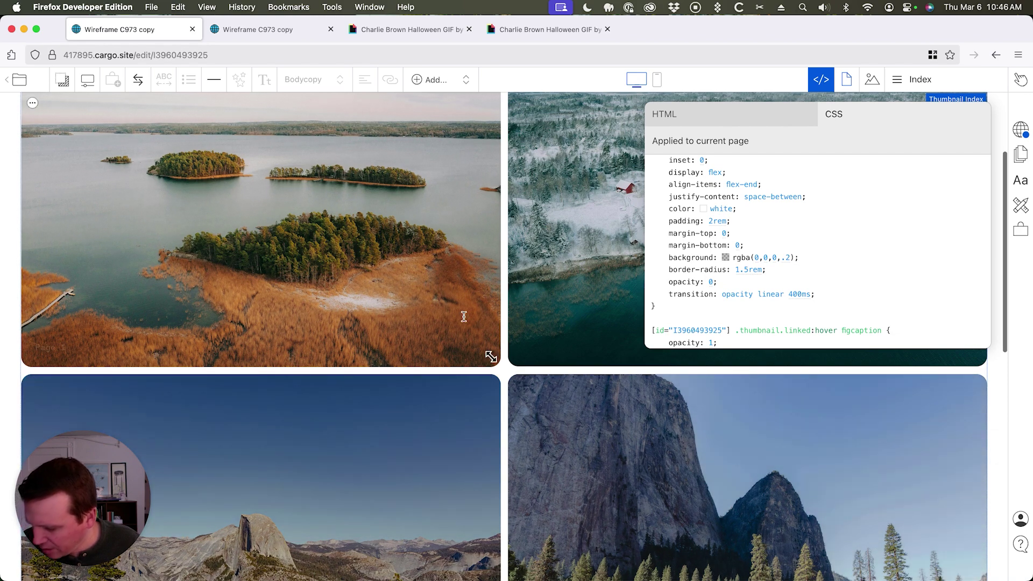
scroll(463, 310, up, 3)
scroll(768, 286, down, 1)
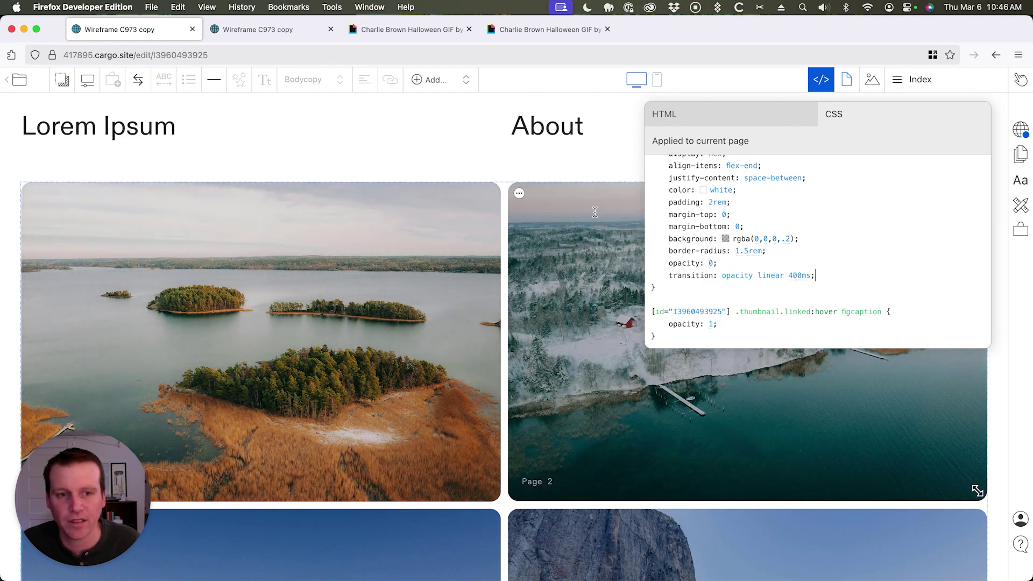
scroll(315, 315, down, 5)
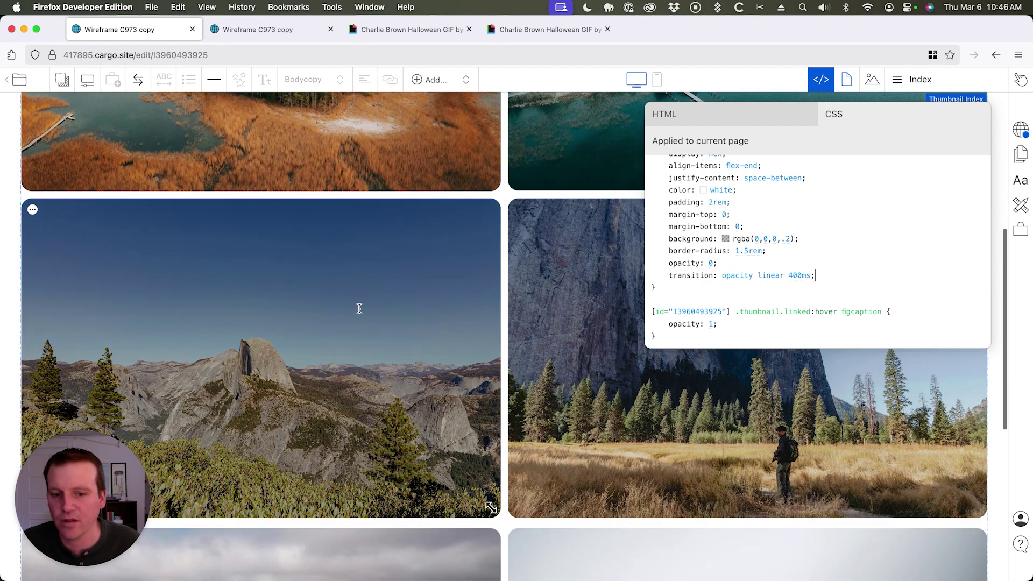
scroll(607, 393, up, 2)
scroll(298, 349, up, 3)
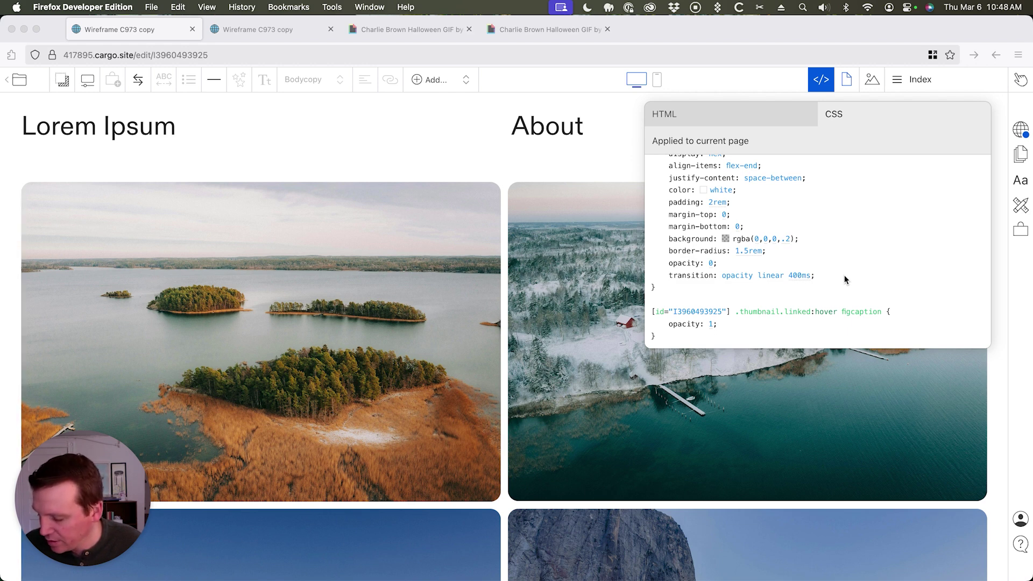
Open a new page-id rule for the figcaption of .thumbnail.linked[href="#page-1"].
click(845, 280)
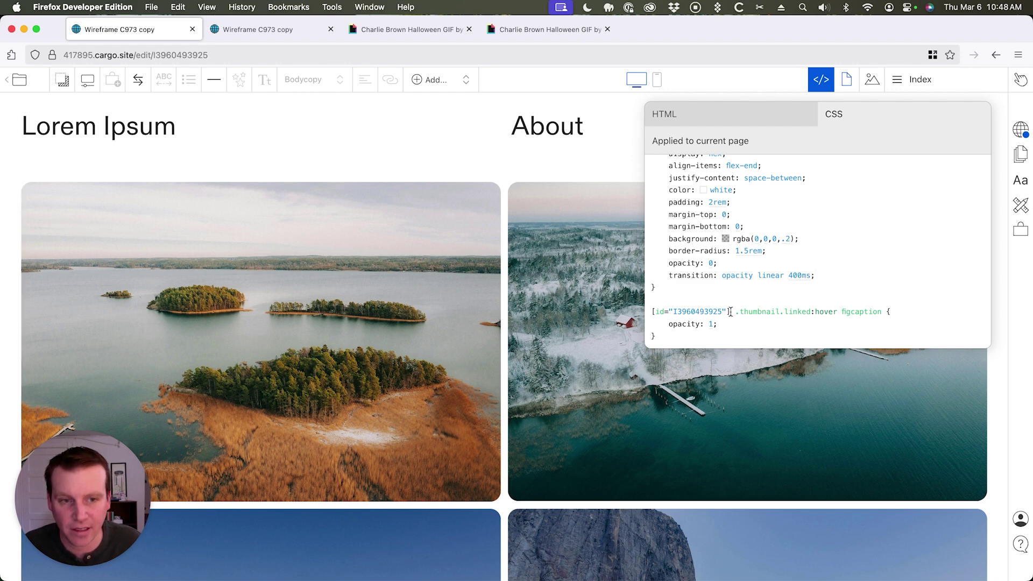
drag(730, 312, 653, 311)
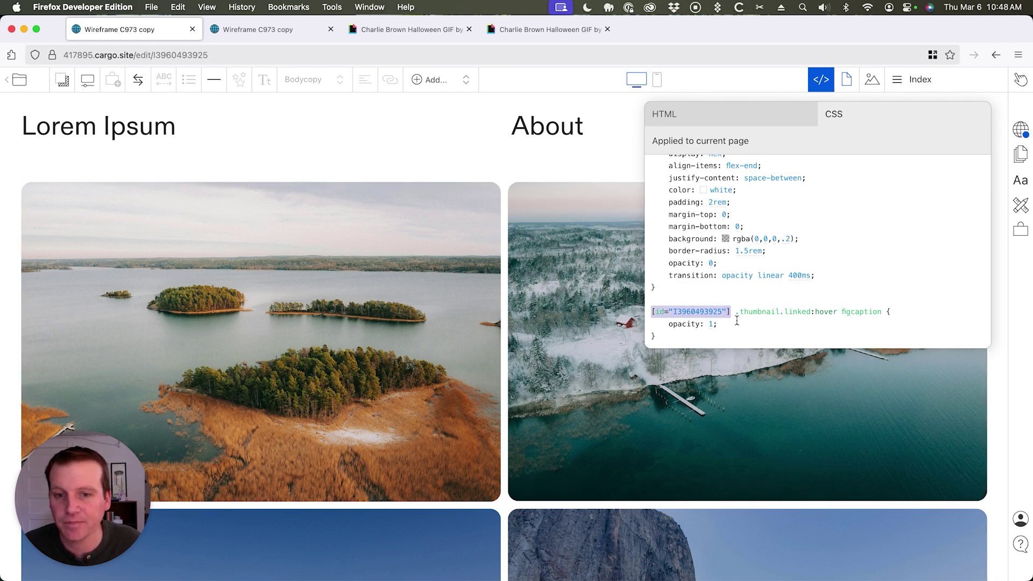
mouse_move(314, 325)
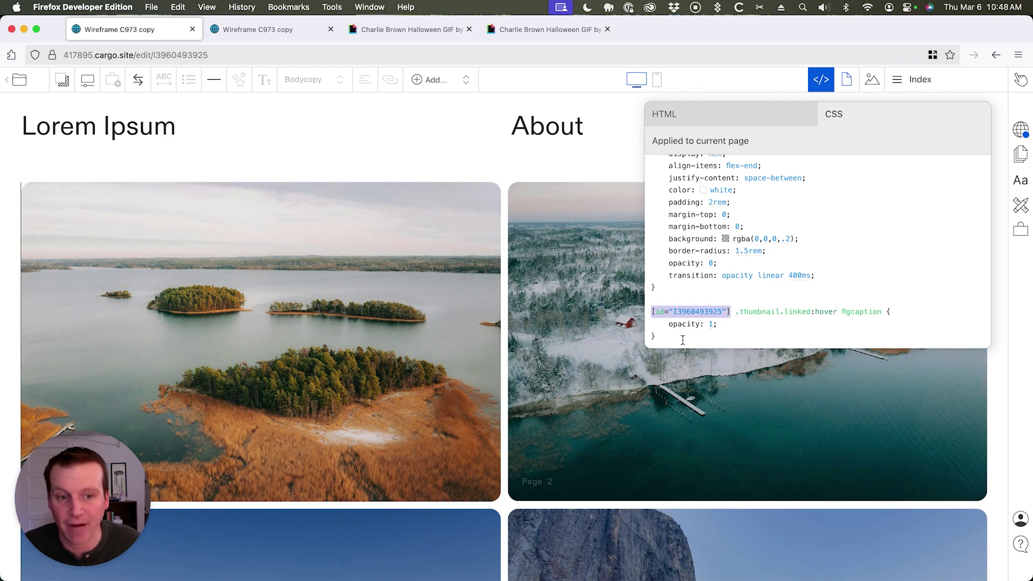
click(682, 340)
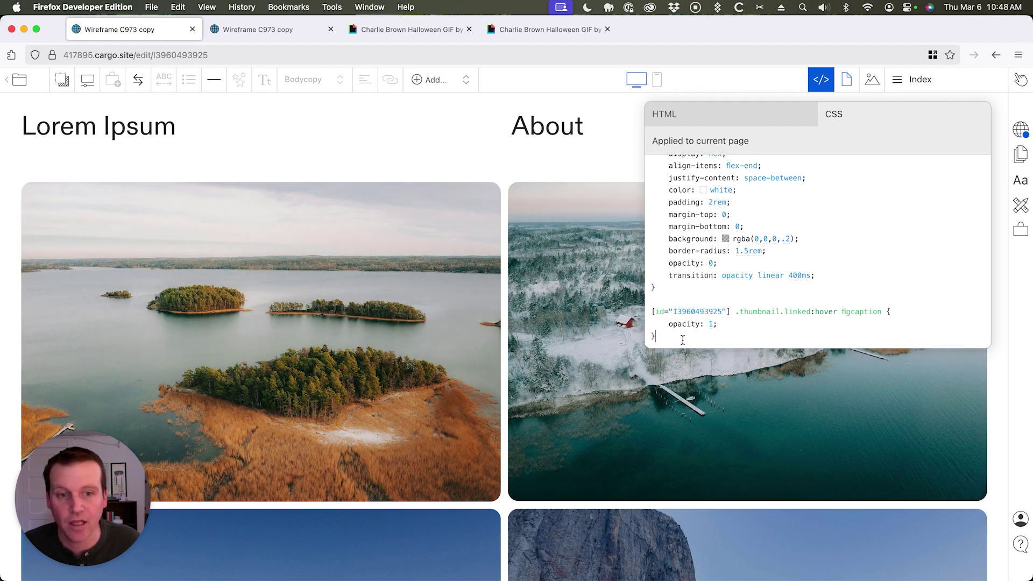
key(Return)
key(Return)
key(ctrl+v)
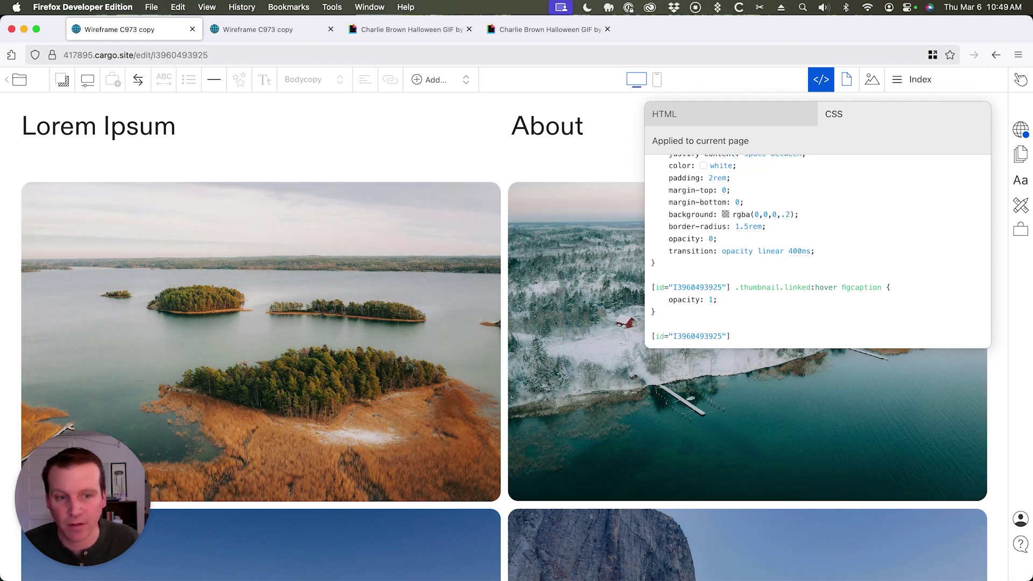
text(.thumbnail.linked[href="#page-1)
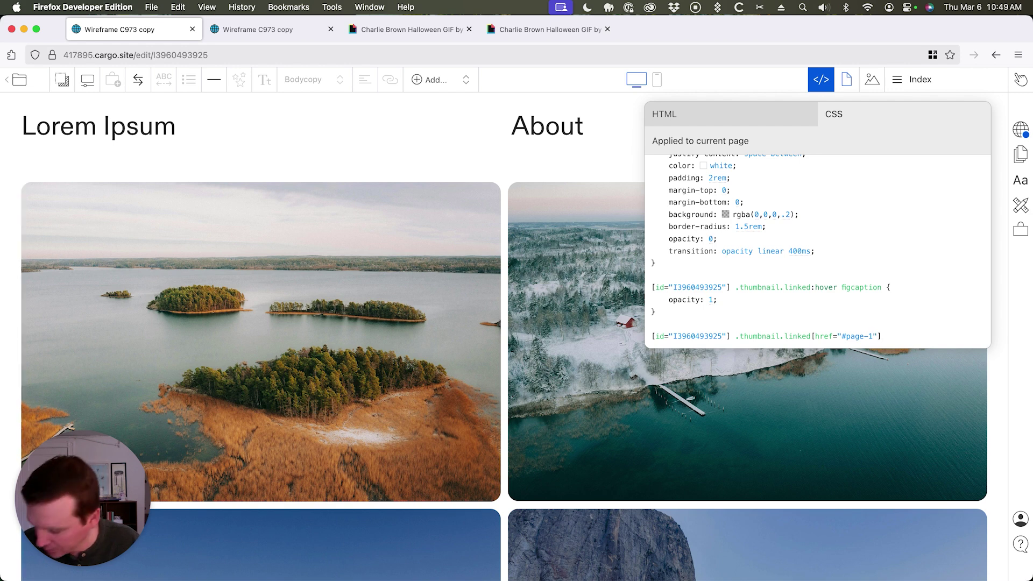
text(figcaption)
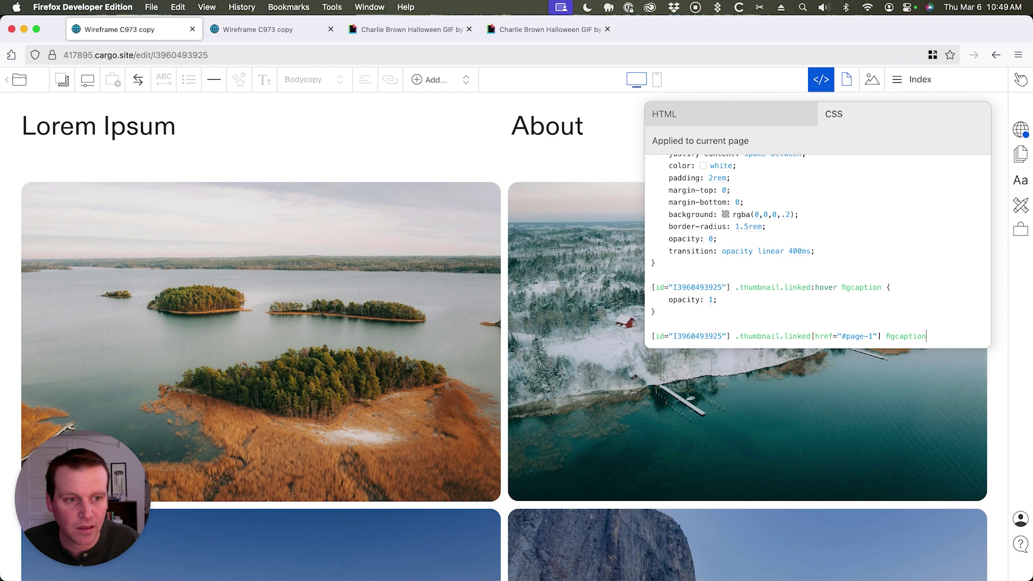
text( {)
key(Return)
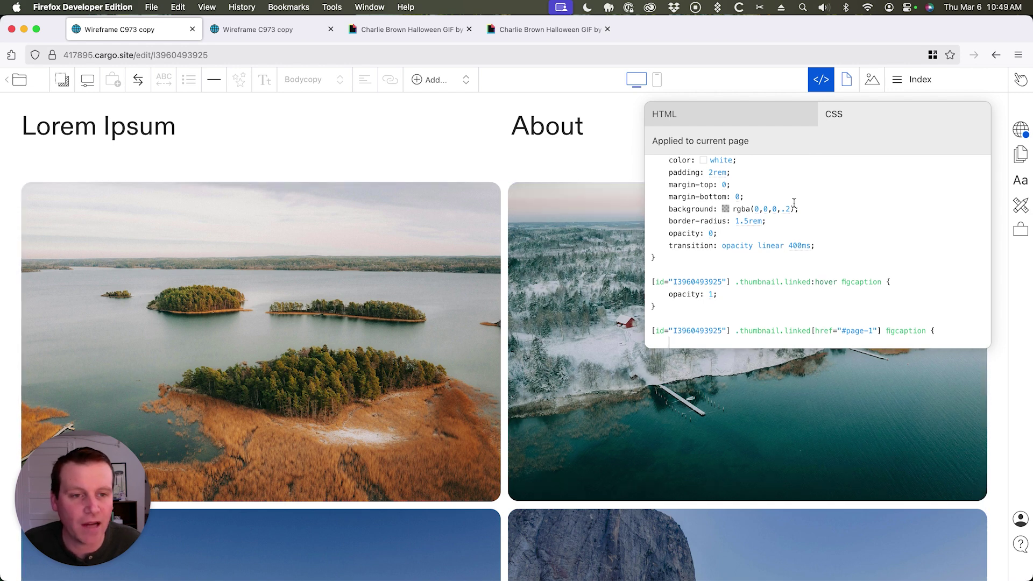
scroll(794, 204, up, 5)
scroll(805, 192, down, 5)
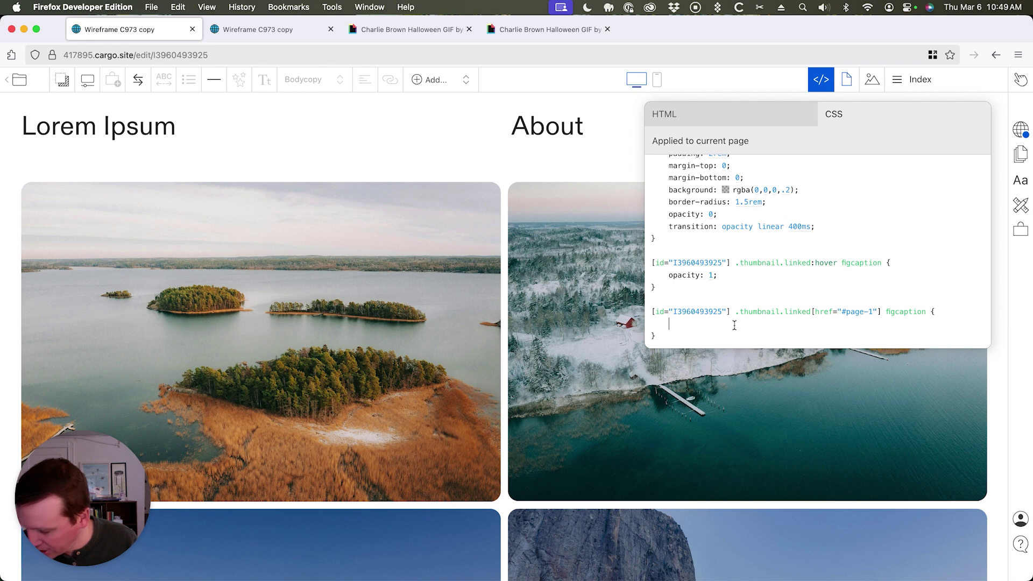
text(backgroun)
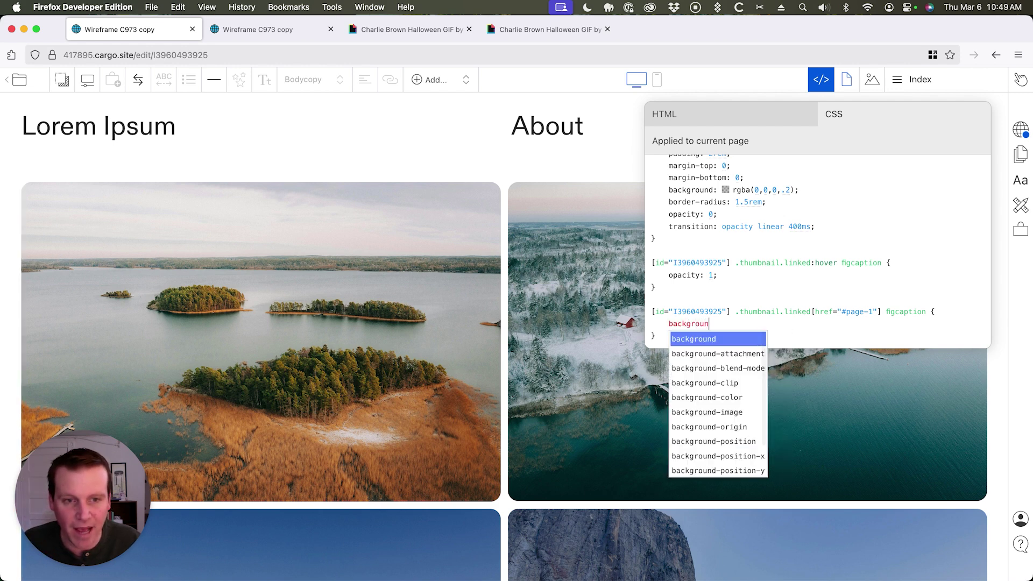
text(d-im)
Set the page-1 caption's background-image url to the Charlie Brown Halloween Giphy GIF.
key(Return)
text(u)
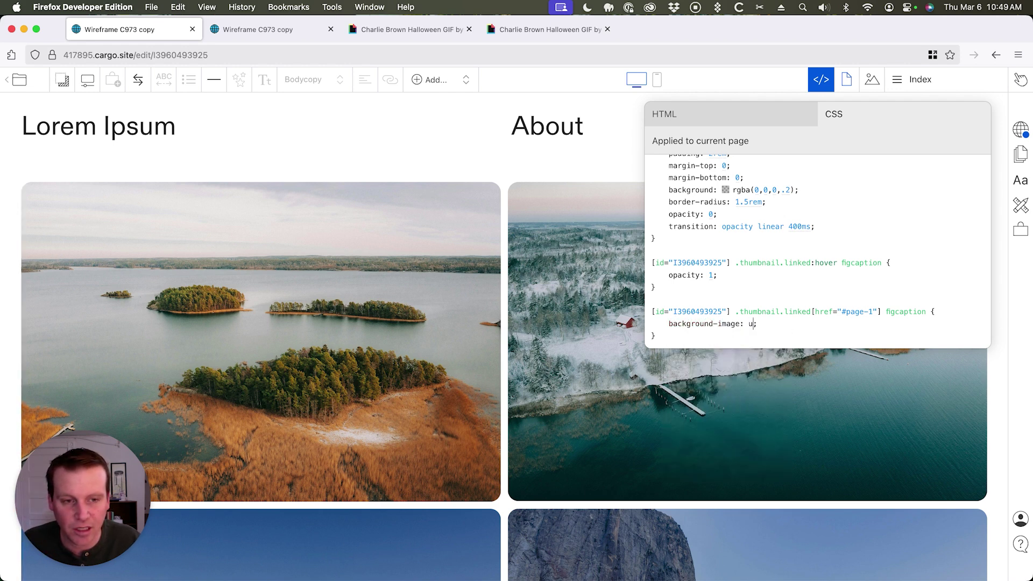
text(rl(')
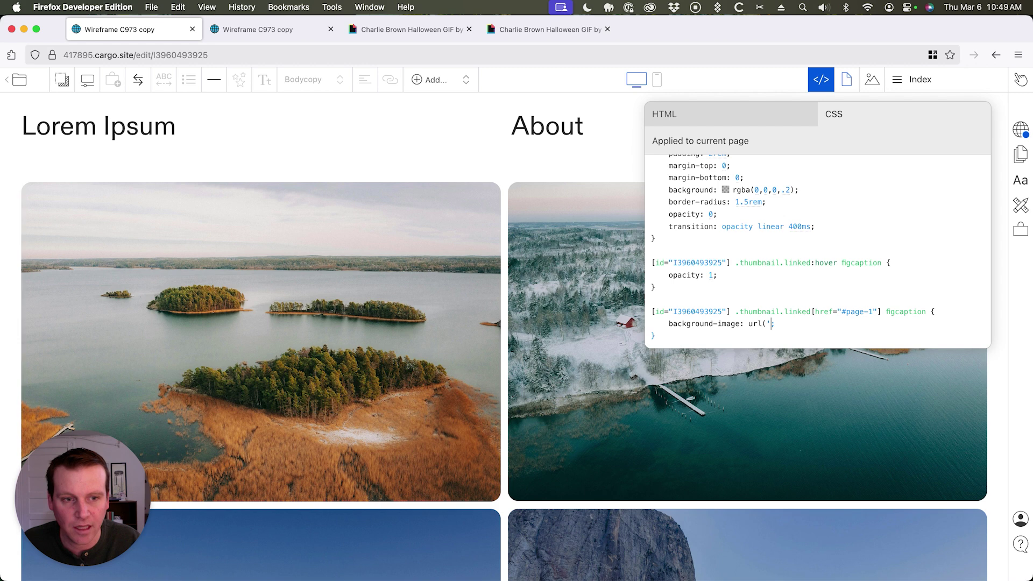
text('))
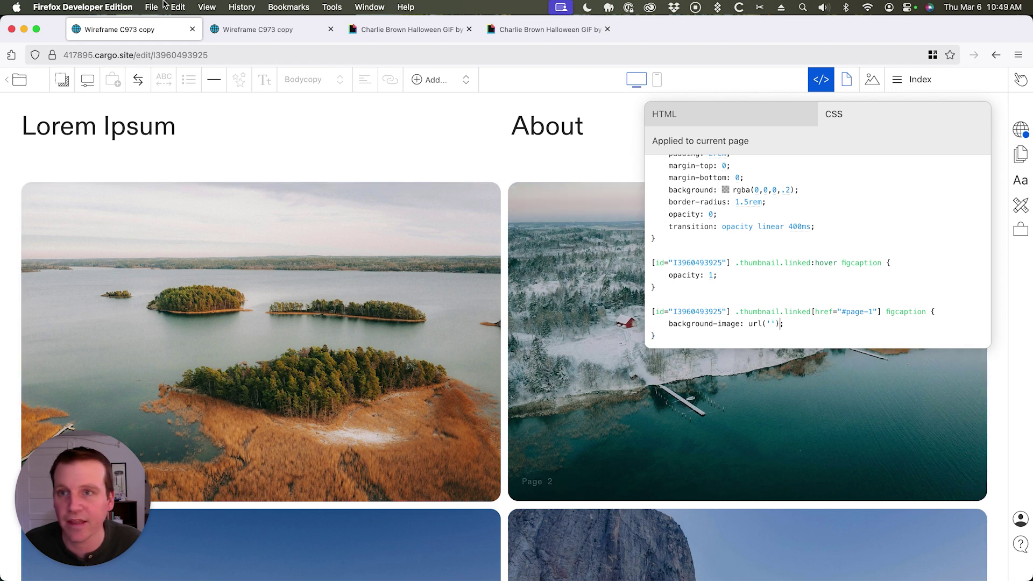
click(370, 32)
click(348, 54)
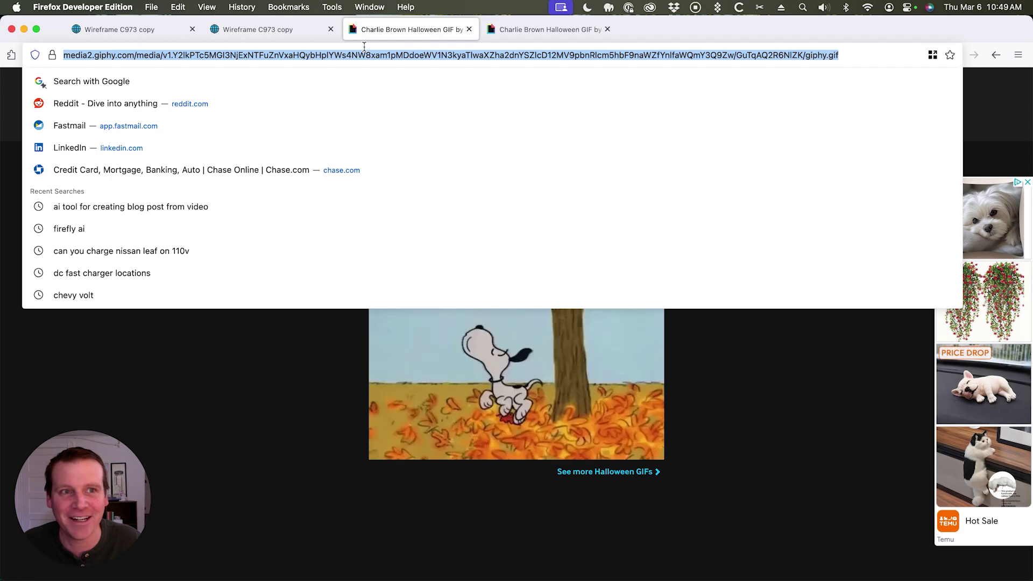
click(122, 28)
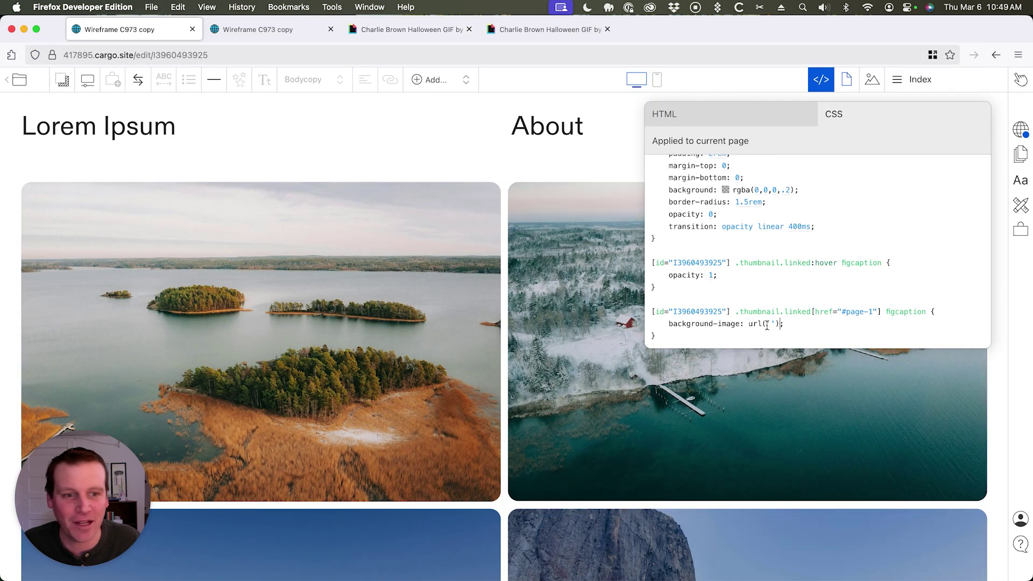
key(super+v)
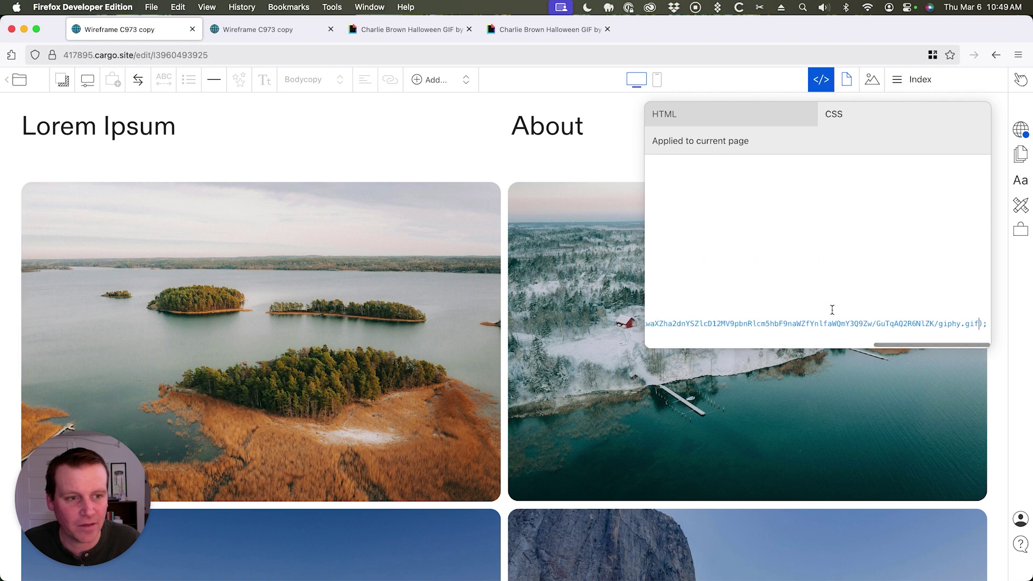
scroll(810, 296, left, 5)
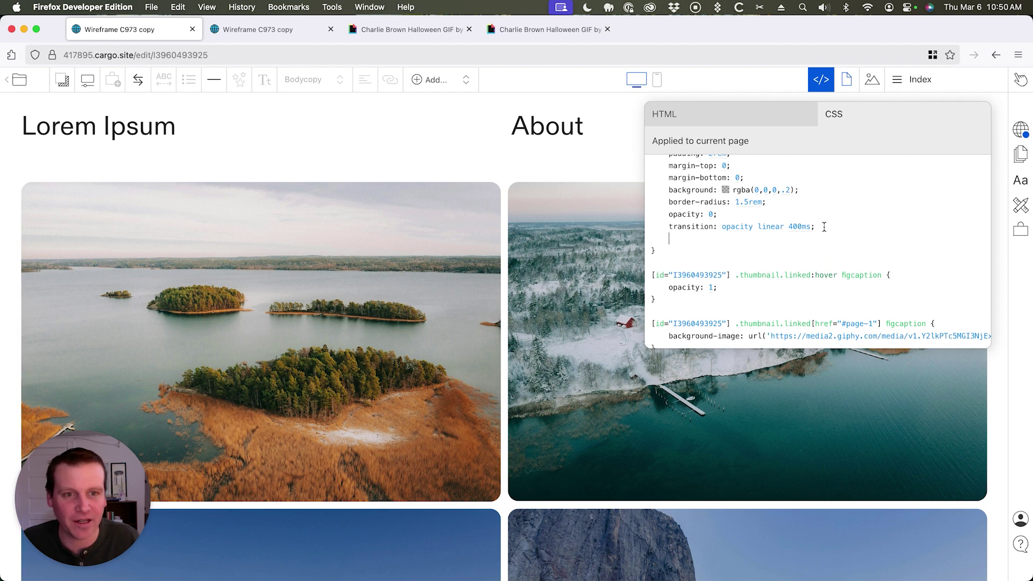
Add background-size: cover and background-repeat: no-repeat to the figcaption rule.
key(Return)
text(backgroun)
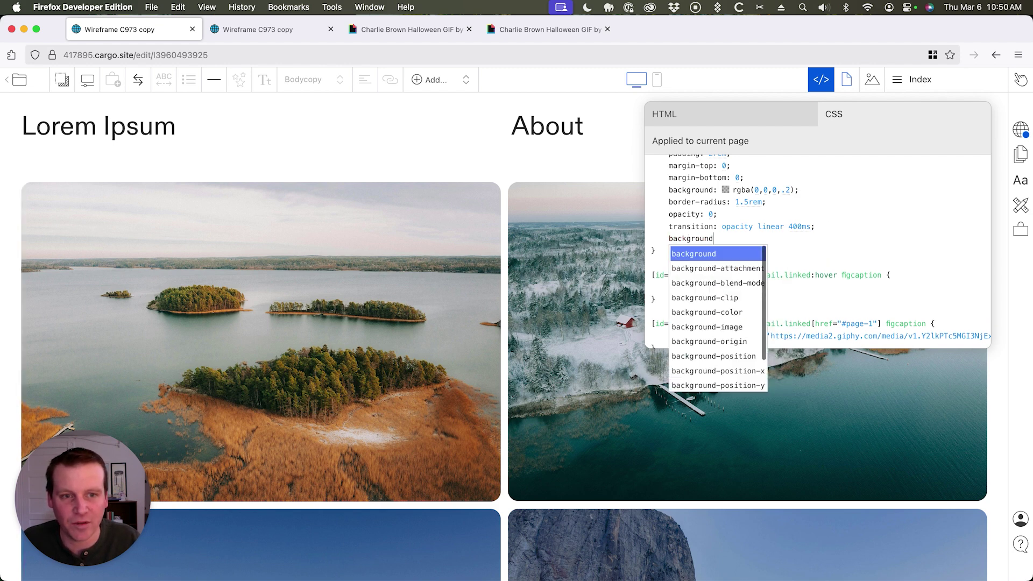
text(d-s)
key(Return)
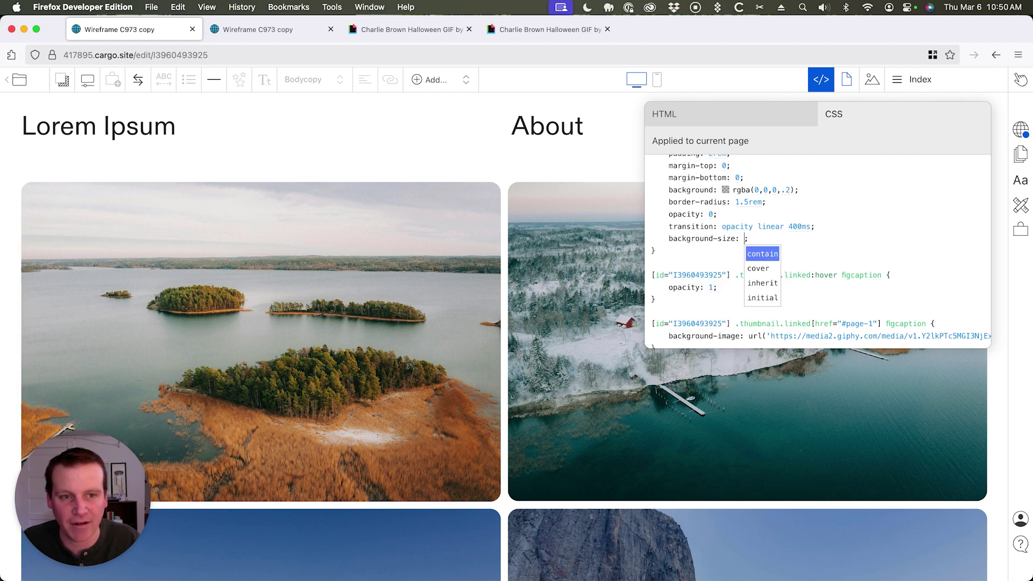
text(cov)
key(Return)
key(Return)
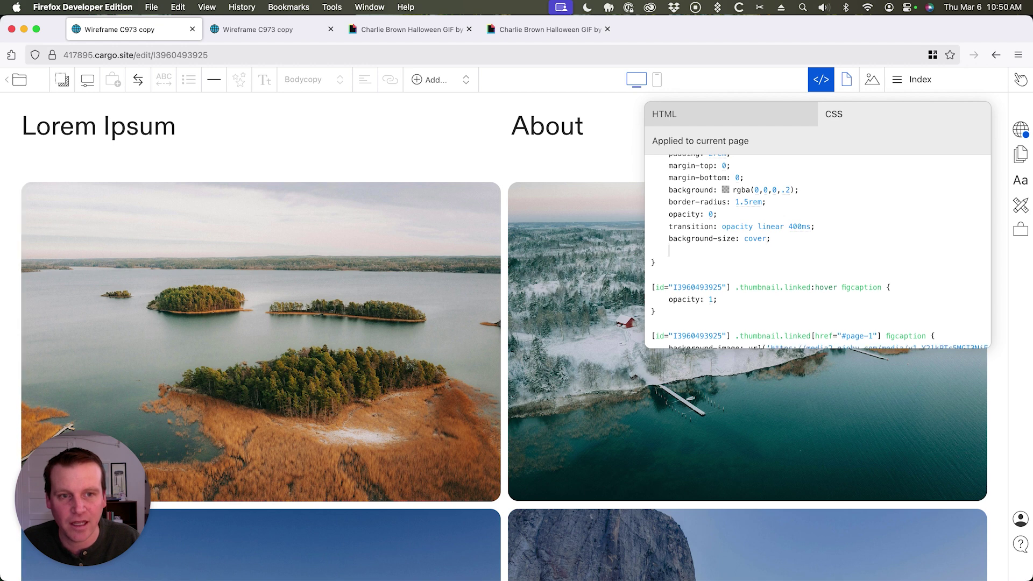
text(background-repe)
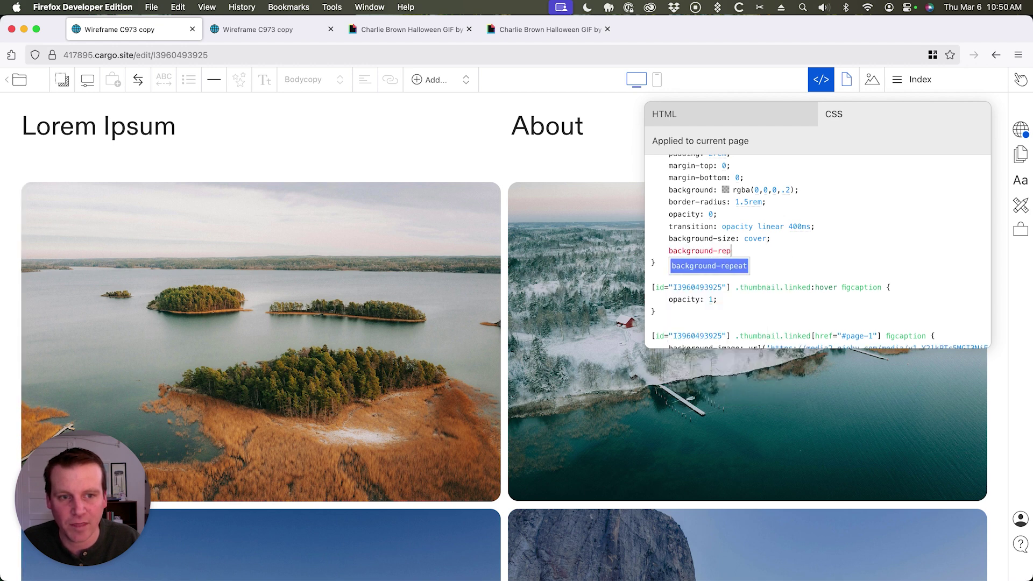
key(Return)
key(Down)
key(Down)
key(Return)
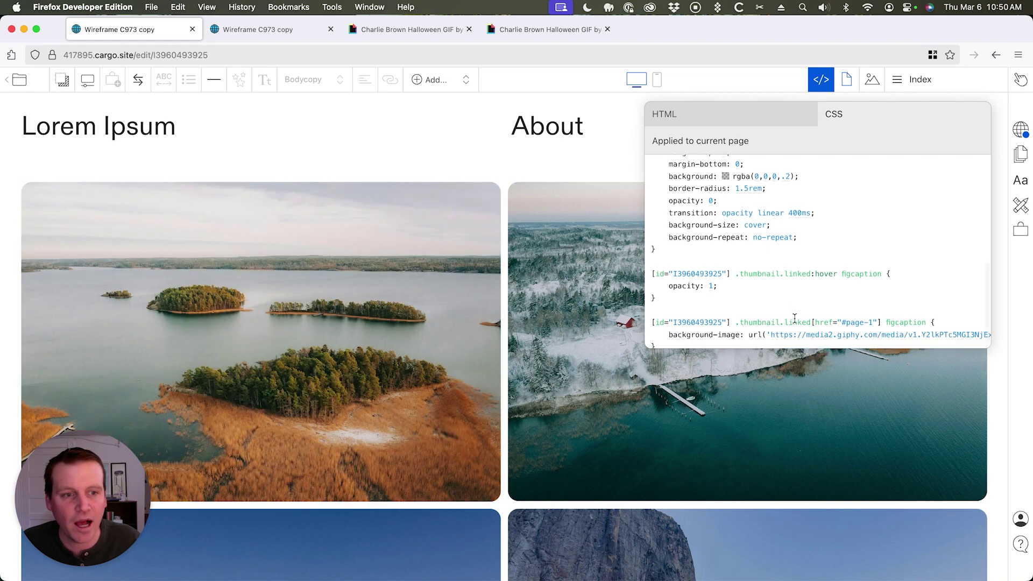
scroll(791, 318, down, 2)
drag(655, 338, 651, 314)
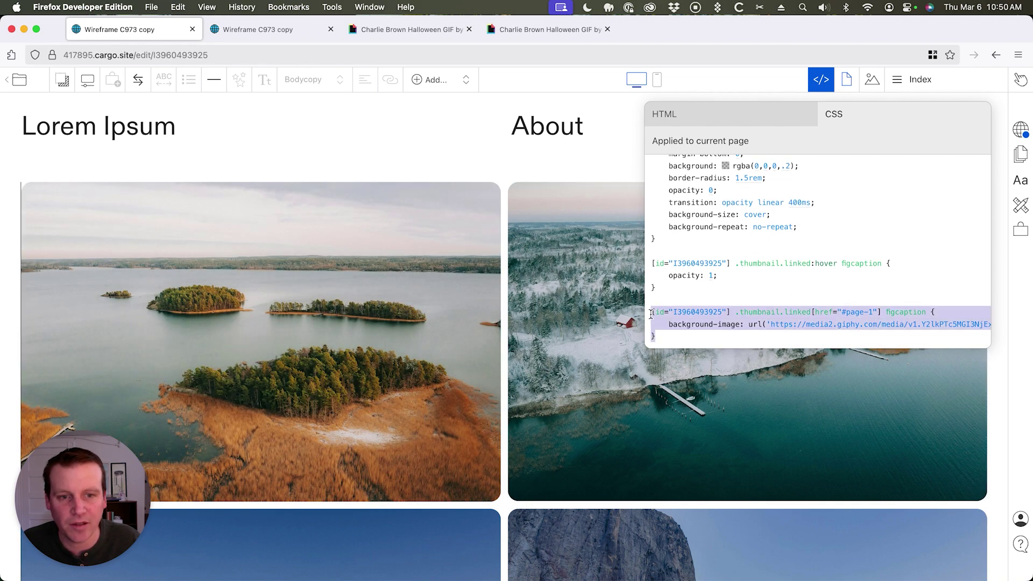
Duplicate the page-1 caption rule directly below itself.
key(ctrl+c)
click(662, 338)
key(Return)
key(Return)
key(ctrl+v)
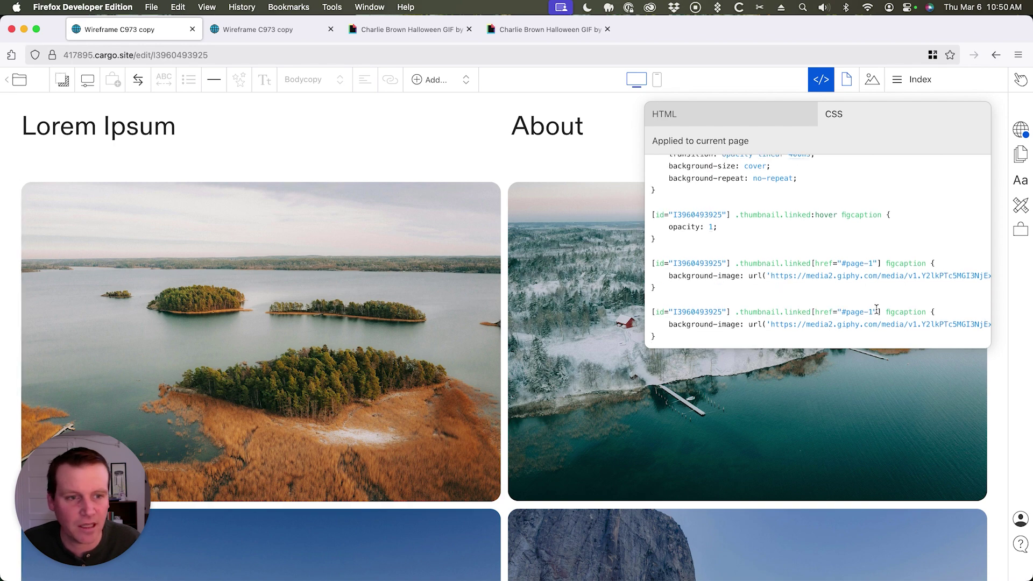
Replace the duplicate rule's GIF address with the second Snoopy Giphy URL.
click(522, 26)
click(438, 54)
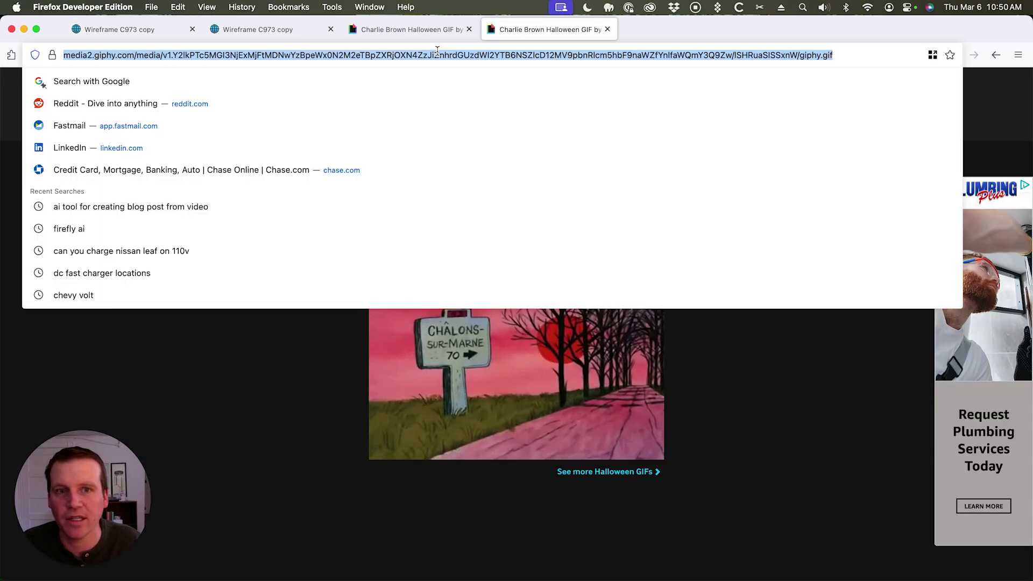
click(119, 29)
scroll(810, 302, right, 5)
scroll(865, 307, right, 3)
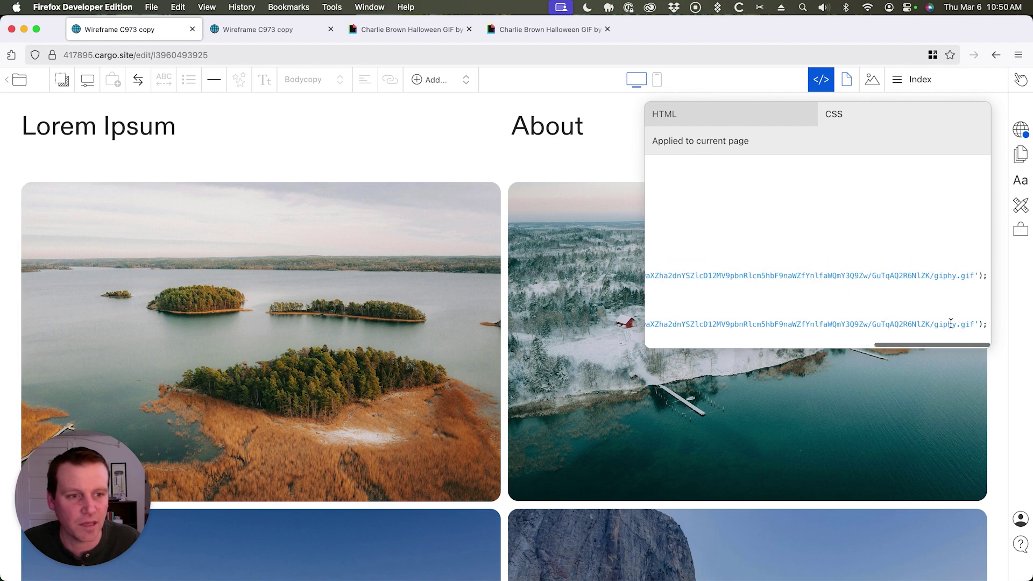
scroll(951, 325, right, 2)
drag(977, 324, 650, 324)
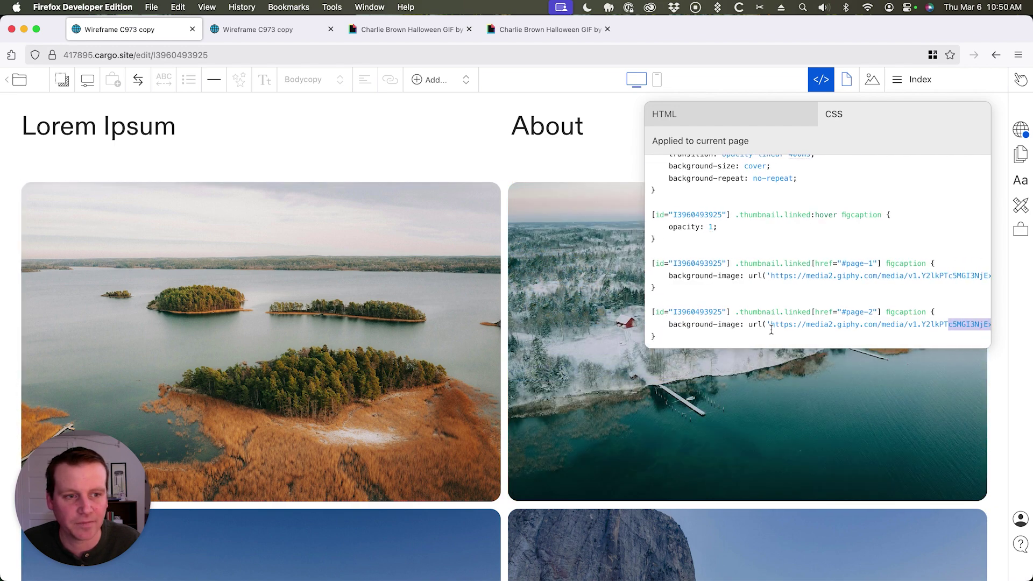
key(BackSpace)
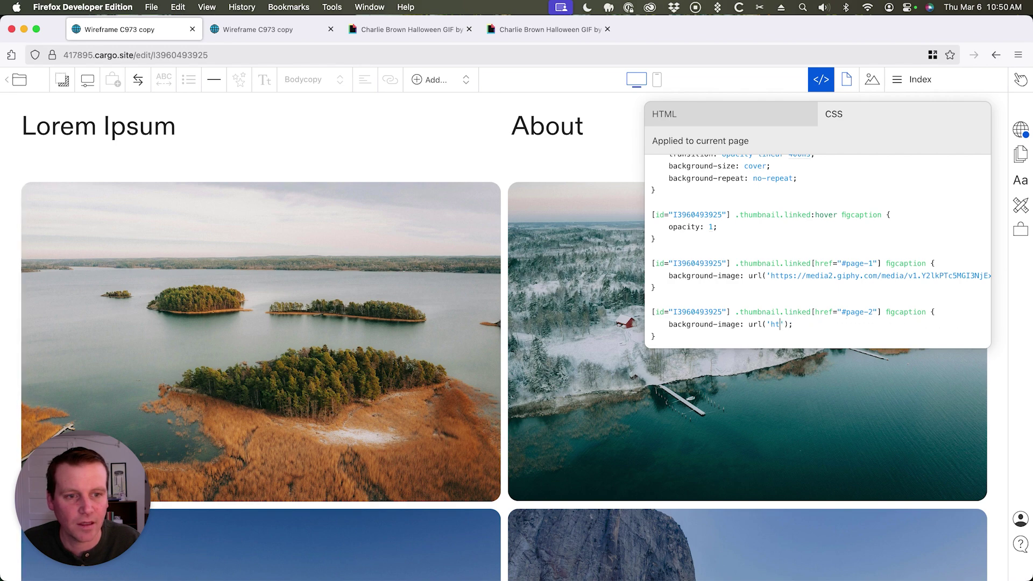
key(super+v)
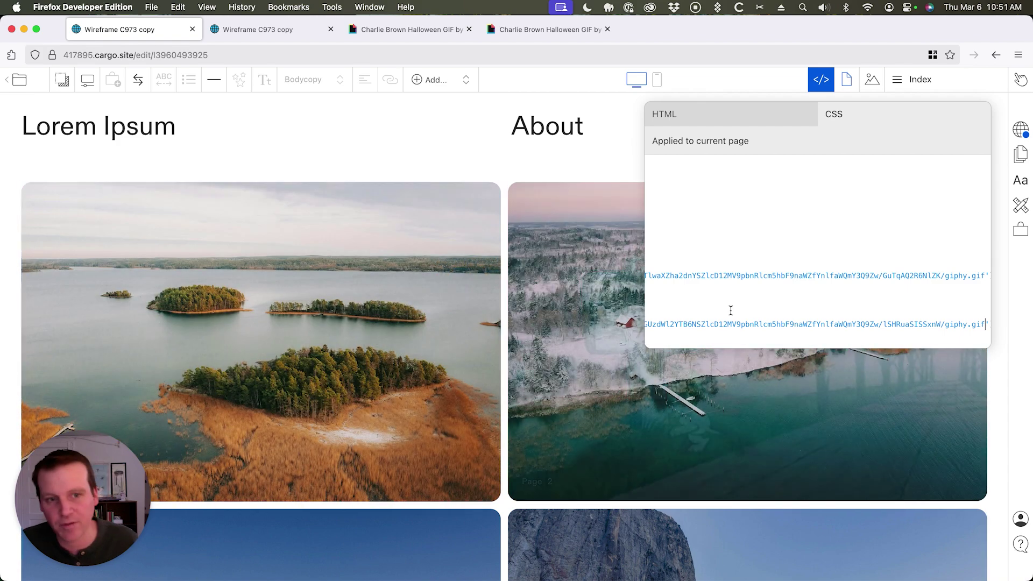
scroll(731, 311, left, 5)
scroll(718, 275, up, 3)
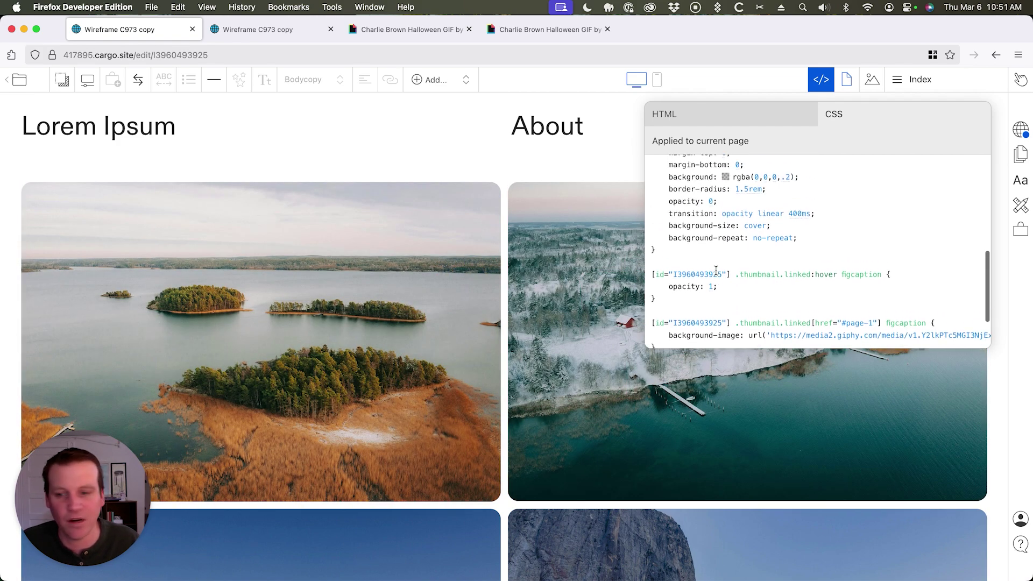
scroll(716, 270, up, 1)
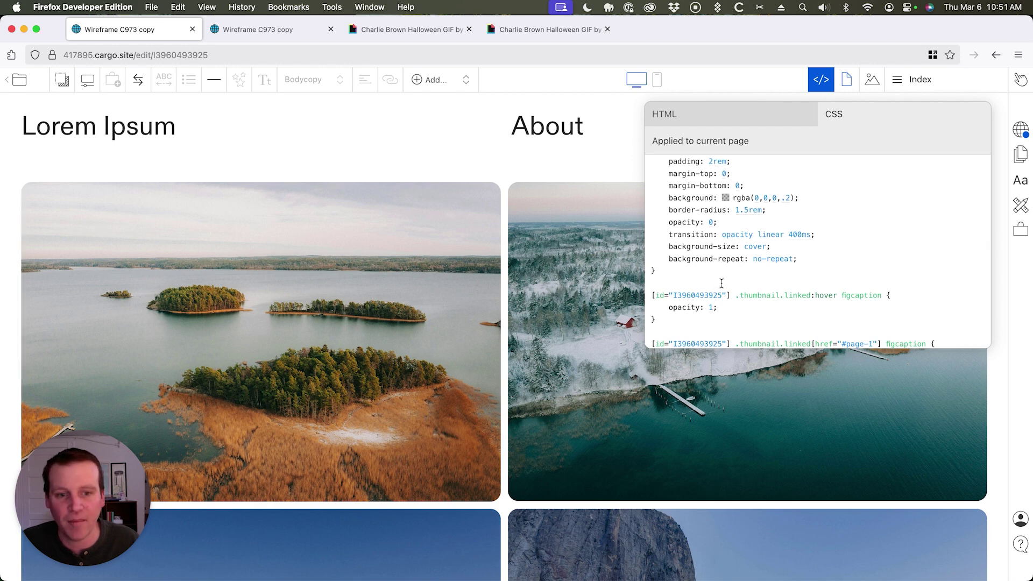
scroll(727, 286, up, 8)
scroll(714, 292, up, 2)
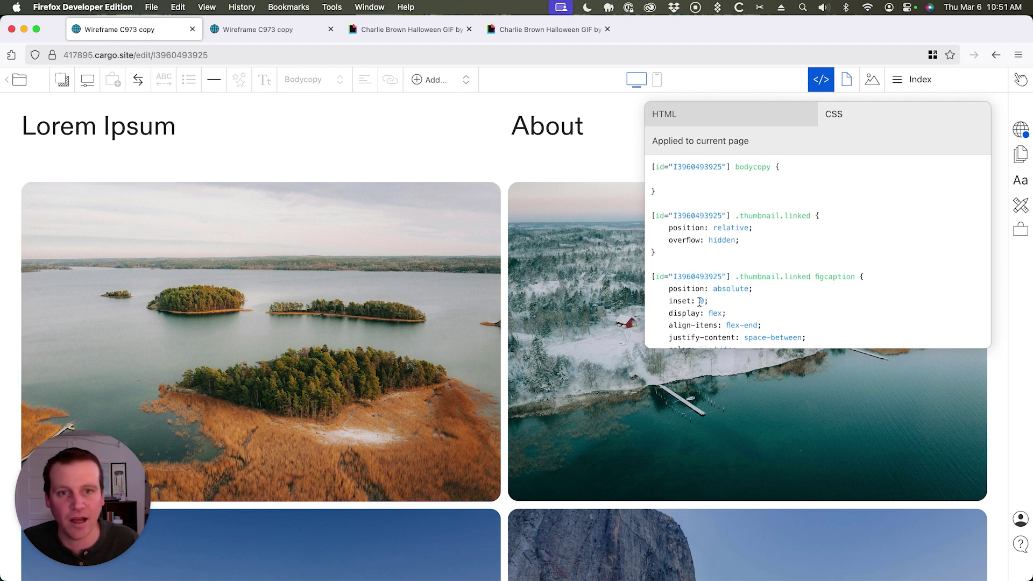
scroll(702, 307, down, 10)
scroll(710, 320, down, 2)
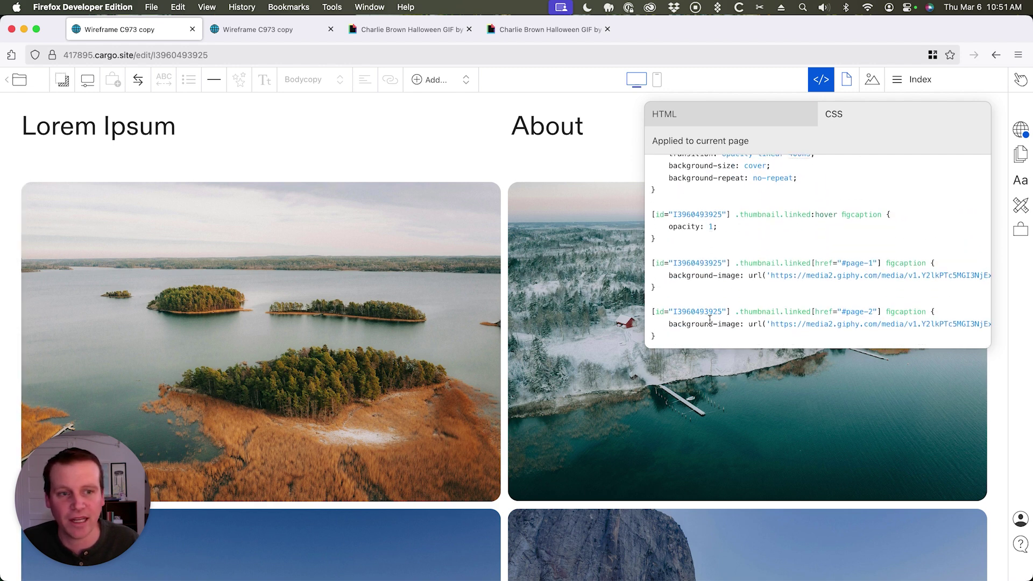